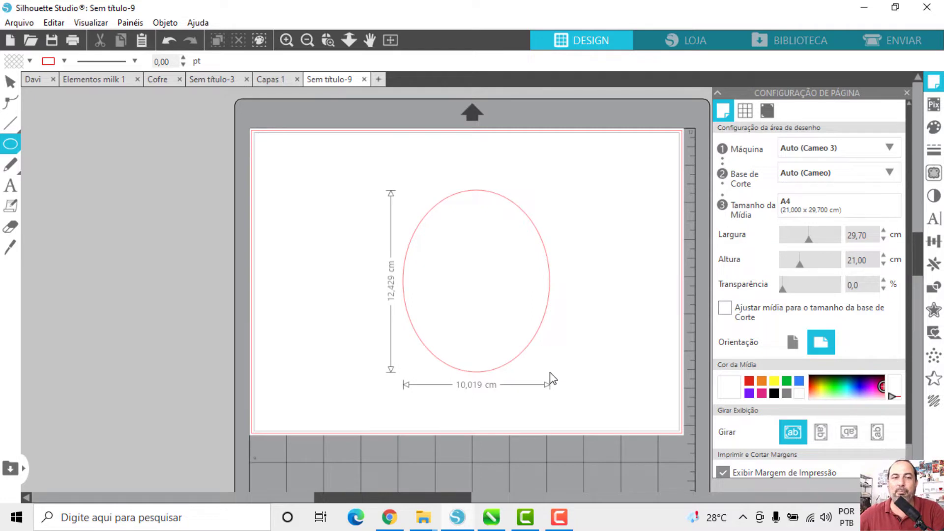
Draw an ellipse about 11.9 cm wide and 15 cm high and place two copies to its left, the nearer one close beside it.
mouse_move(549, 373)
mouse_down()
mouse_move(554, 394)
mouse_move(576, 408)
mouse_up()
drag(553, 228, 558, 213)
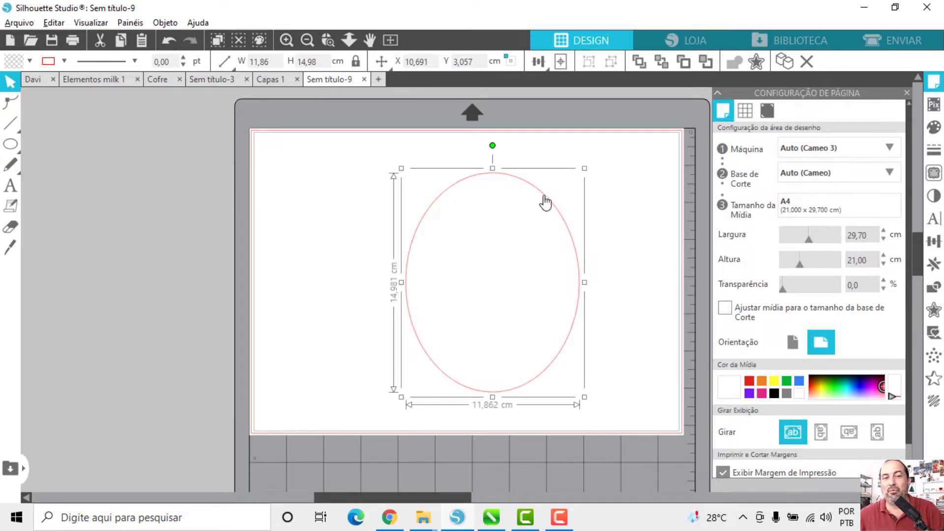
drag(545, 202, 327, 200)
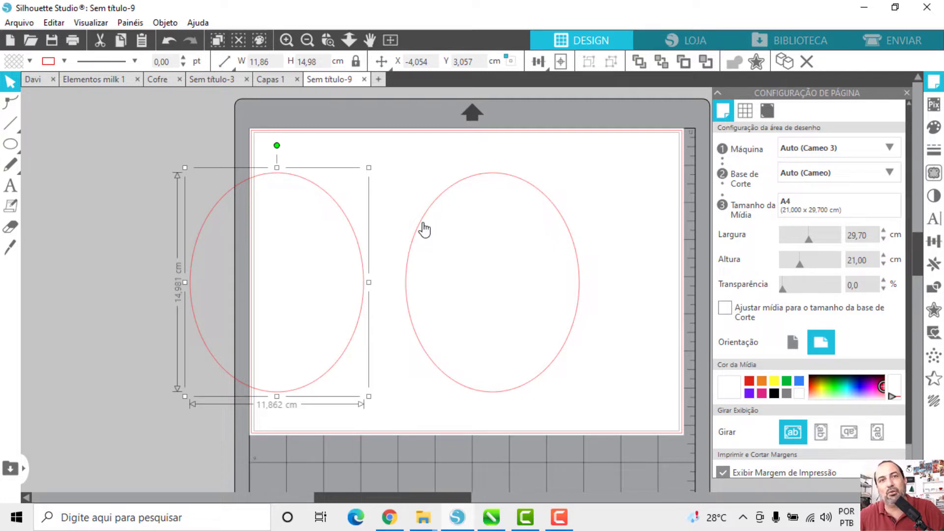
drag(363, 263, 161, 262)
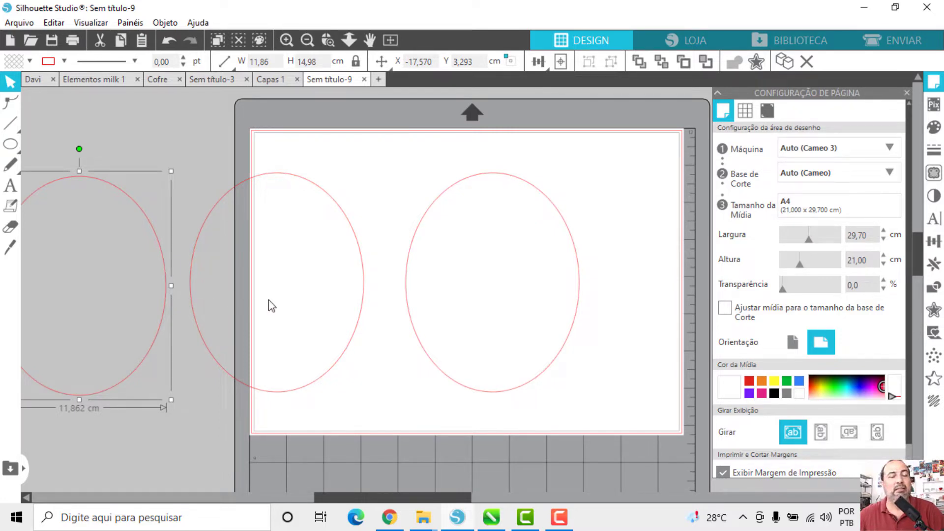
click(320, 197)
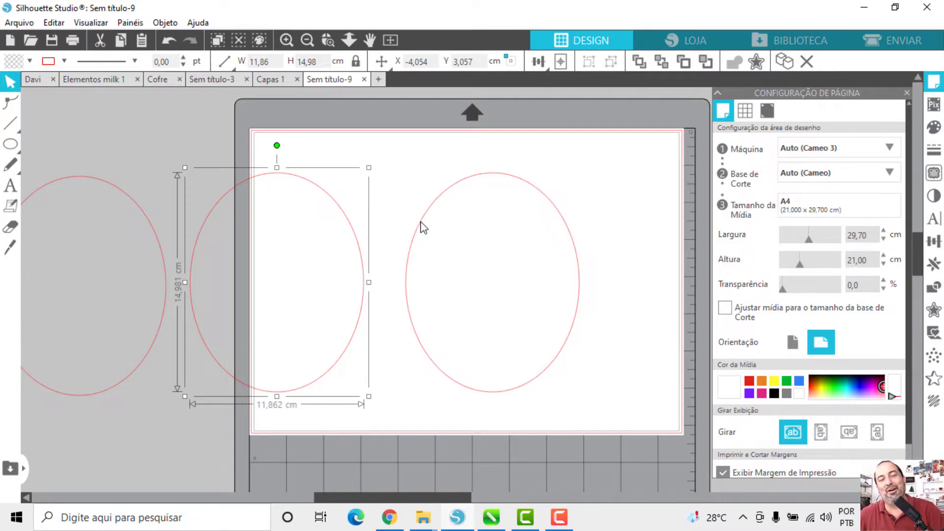
drag(365, 282, 393, 281)
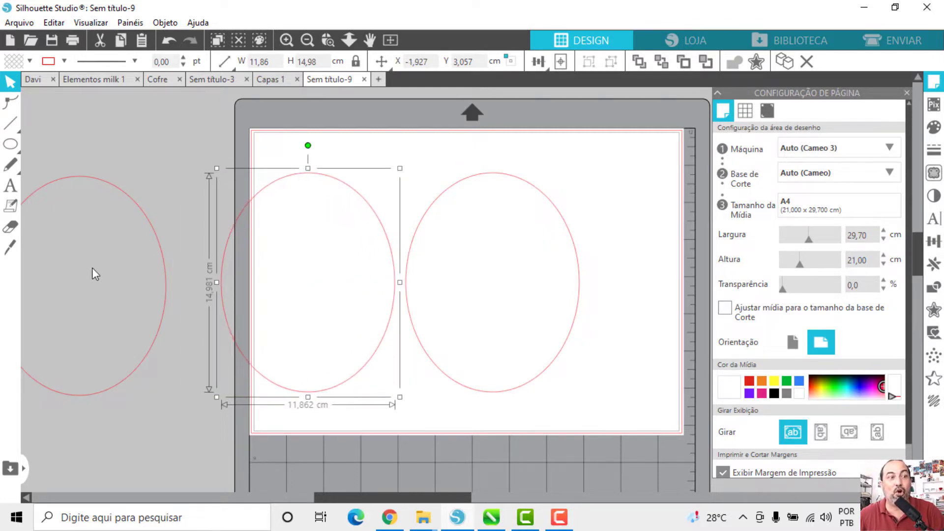
Use the Knife in solid Poli mode to lay a zigzag cutting path across the middle of the rightmost ellipse, starting and ending just outside it.
click(5, 249)
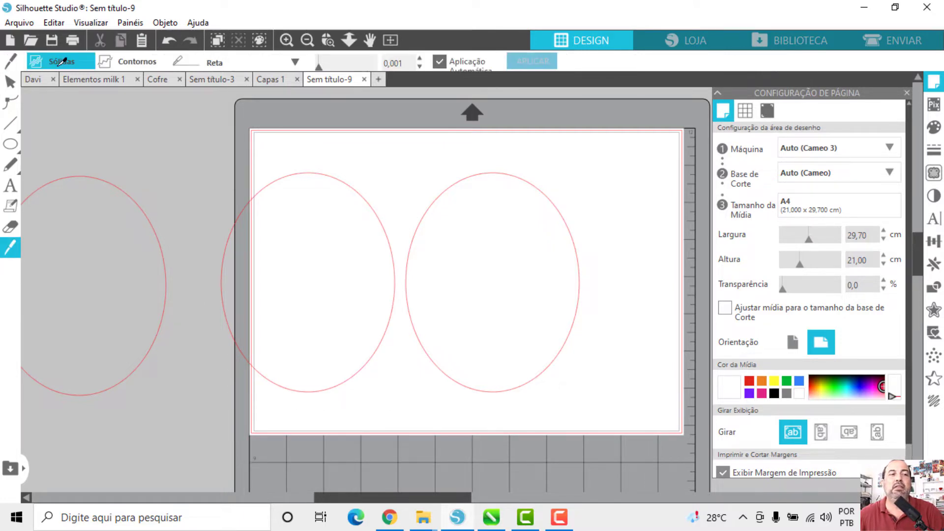
click(235, 66)
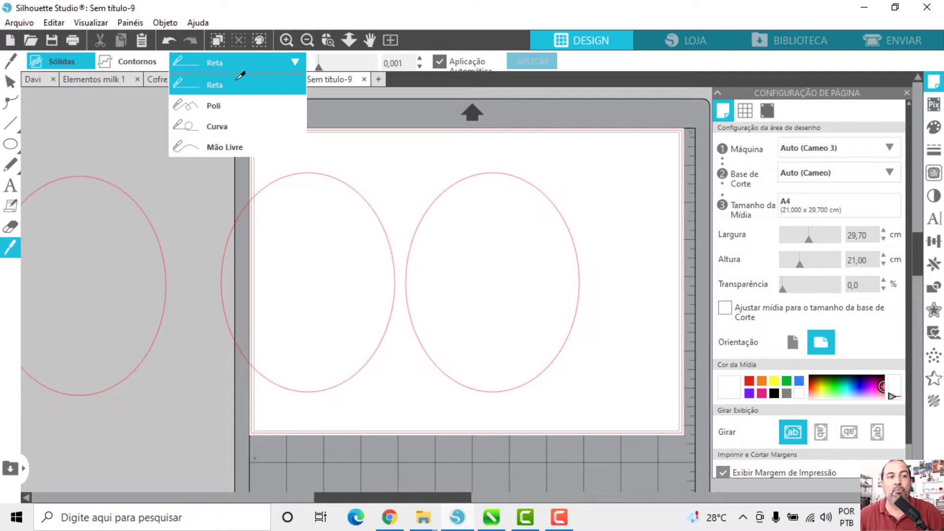
click(231, 106)
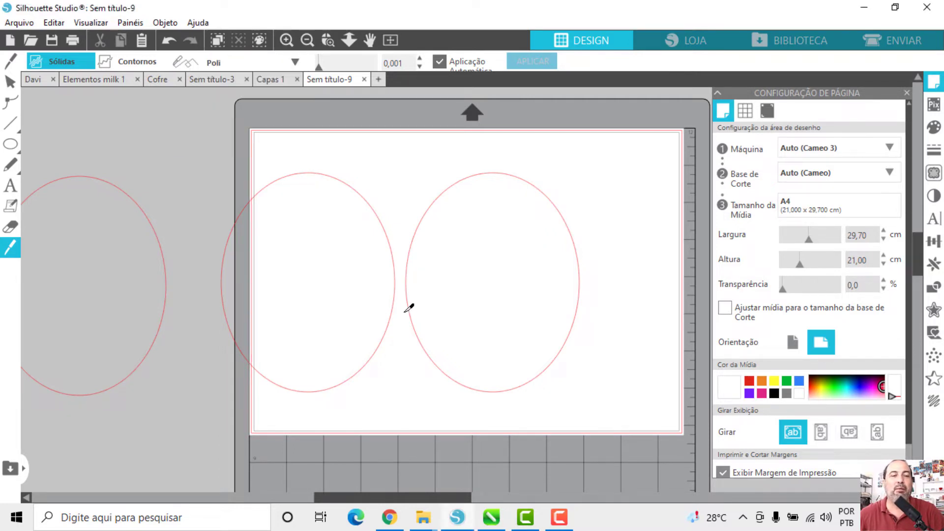
click(401, 286)
click(423, 267)
click(437, 299)
click(439, 276)
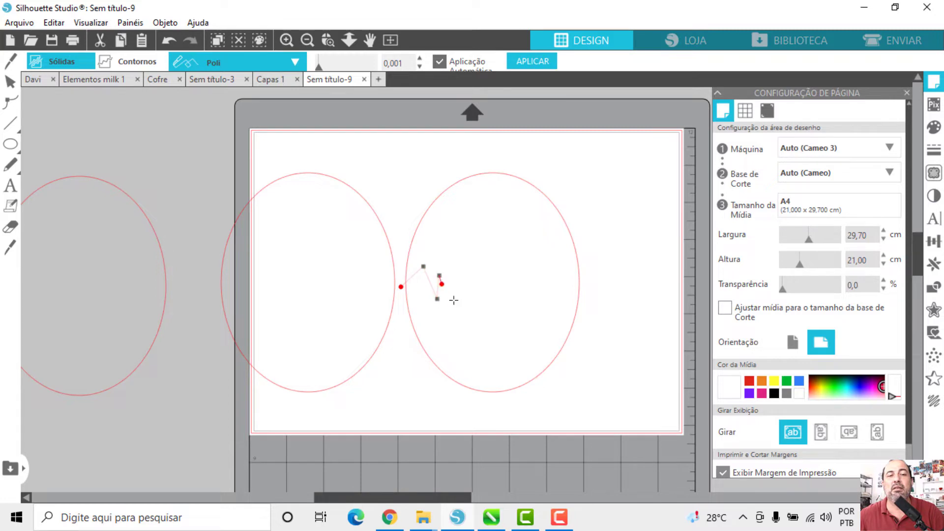
click(454, 299)
click(458, 261)
click(477, 301)
click(480, 272)
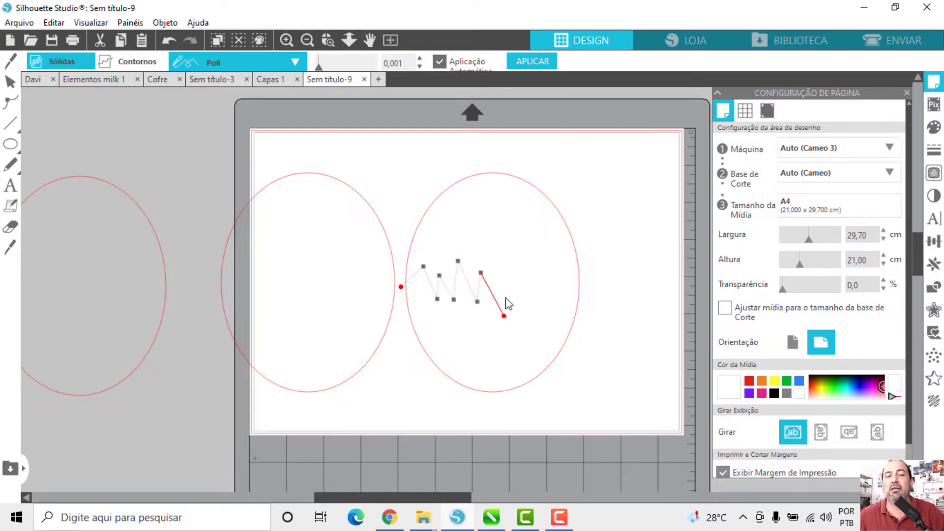
click(504, 316)
click(504, 283)
click(522, 264)
click(530, 291)
click(538, 275)
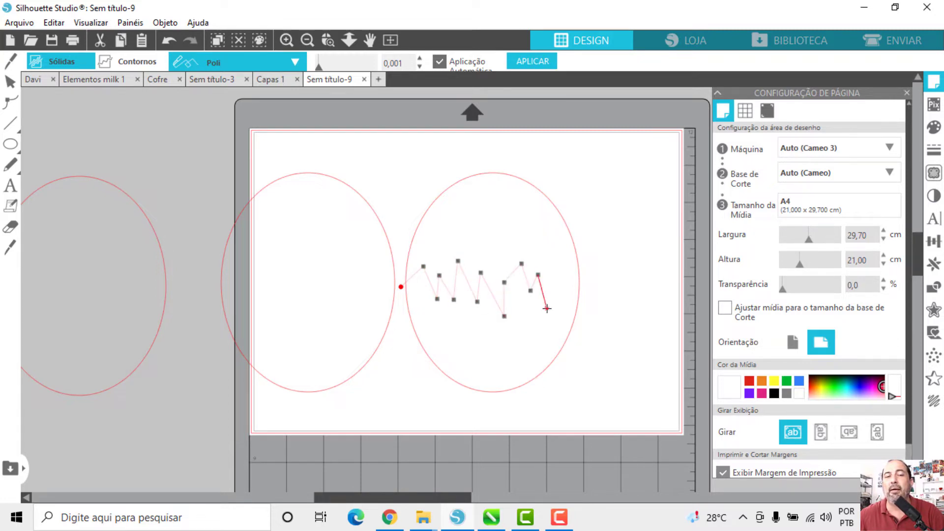
click(548, 300)
click(548, 280)
click(559, 297)
click(564, 276)
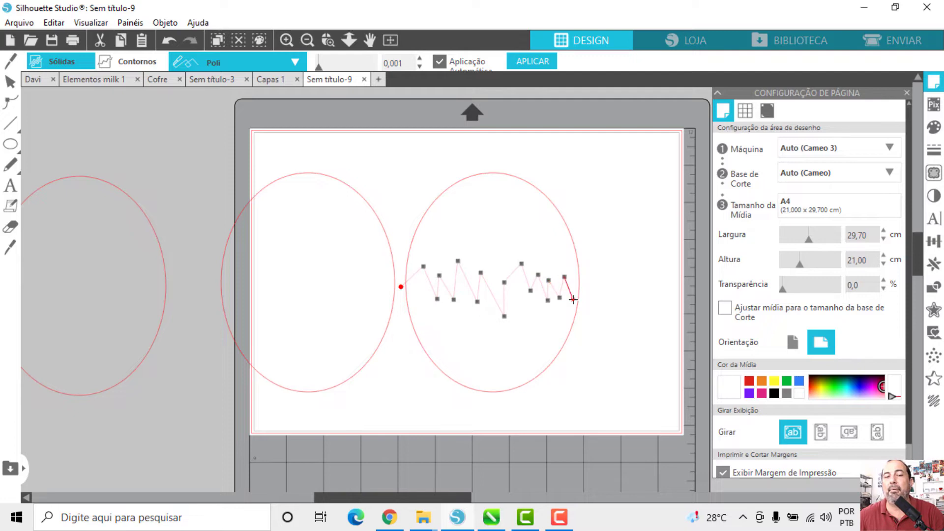
click(573, 299)
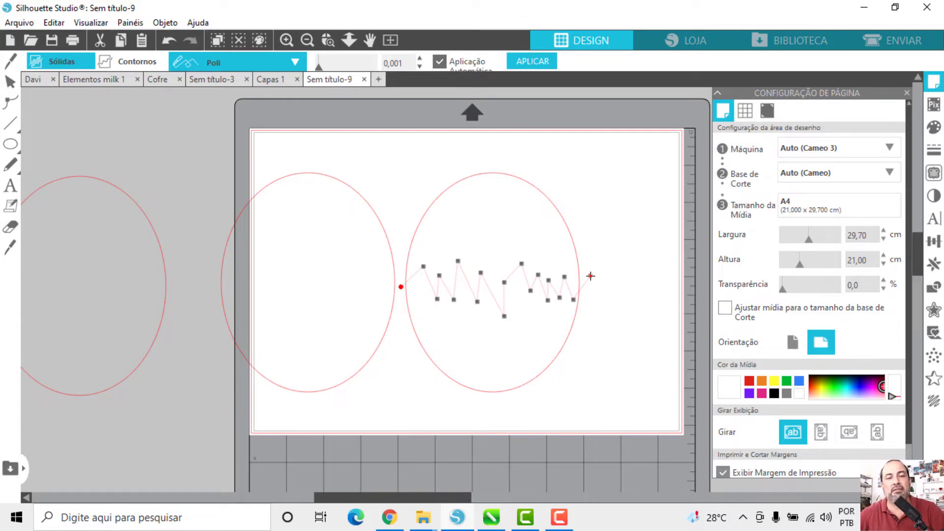
click(590, 276)
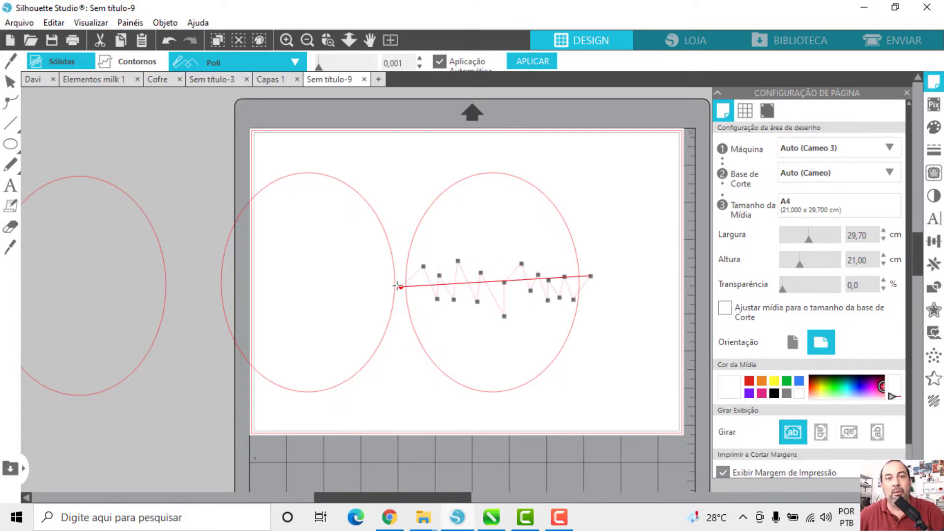
Carry the knife path around the outside of the ellipse's upper half and close it at the starting point to split the ellipse.
click(584, 220)
click(566, 181)
click(534, 161)
click(498, 153)
click(449, 161)
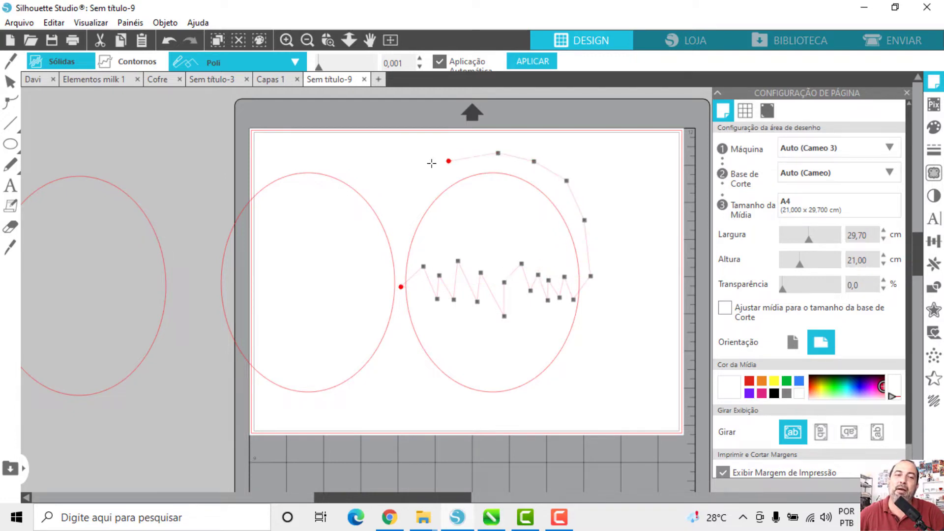
click(431, 162)
click(407, 194)
click(401, 217)
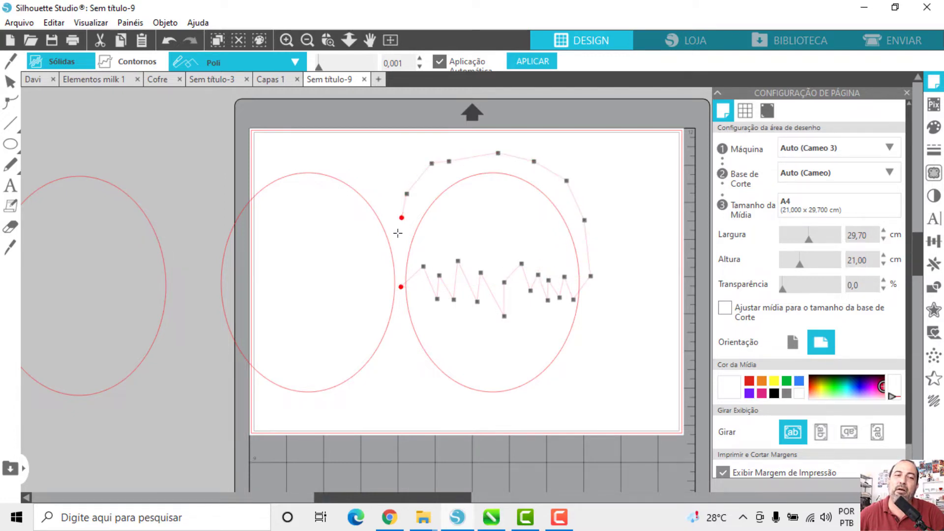
click(400, 287)
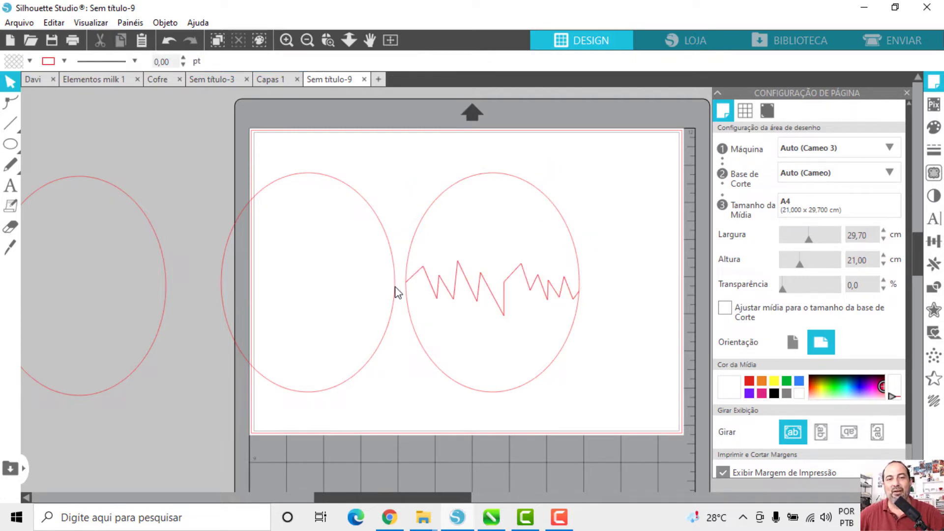
Separate the upper shell half, flip it vertically and place it touching the top of the middle ellipse.
drag(559, 220, 566, 162)
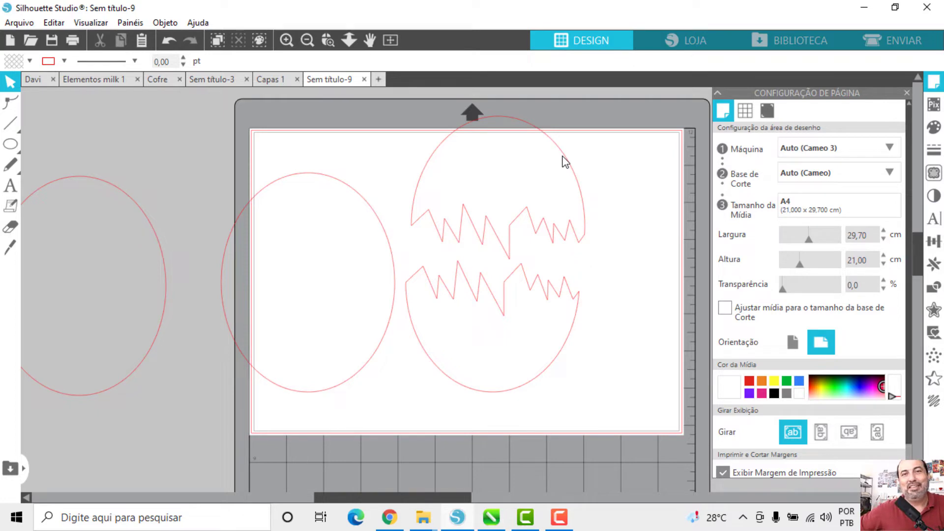
click(564, 162)
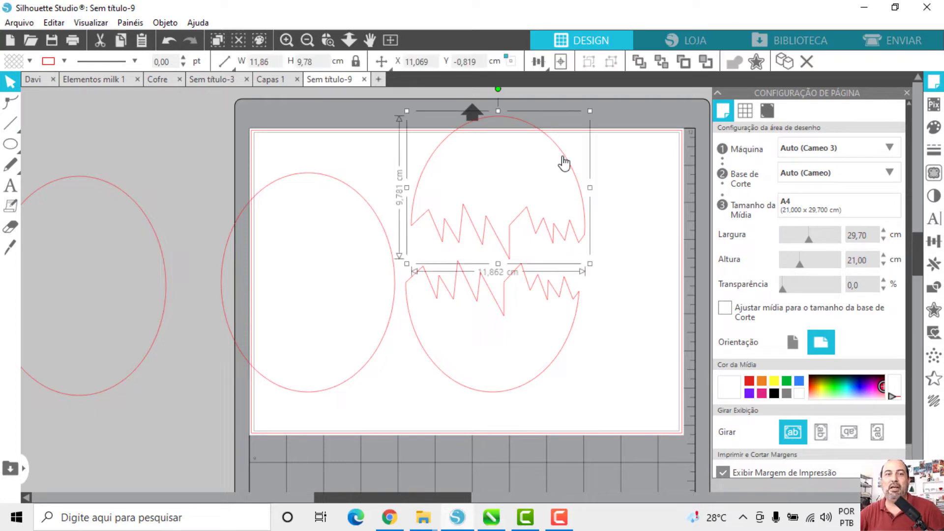
right_click(563, 162)
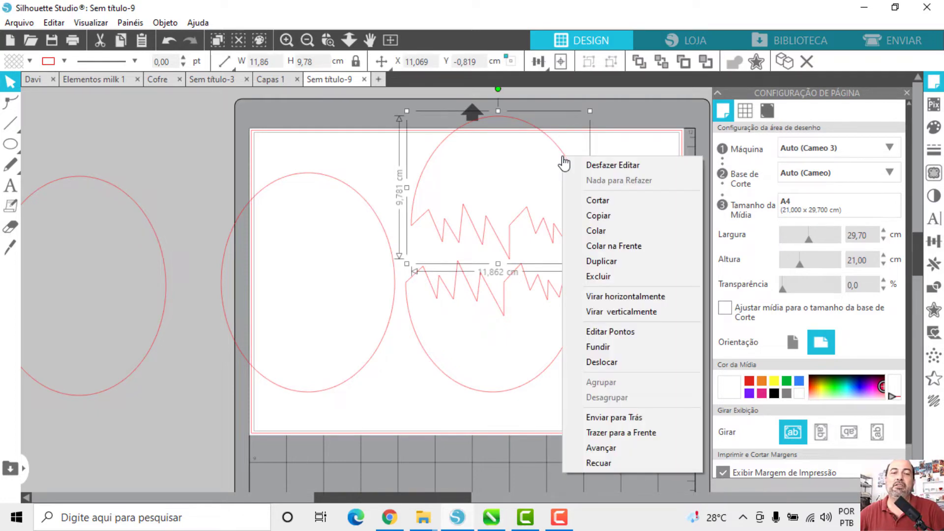
click(592, 315)
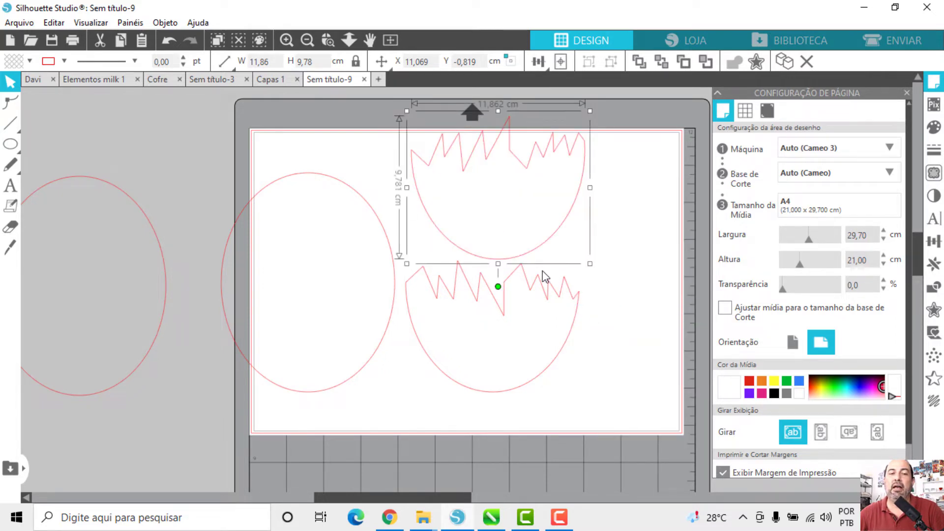
drag(519, 263, 329, 176)
Flip the lower shell half vertically and place it touching the bottom of the middle ellipse.
click(495, 393)
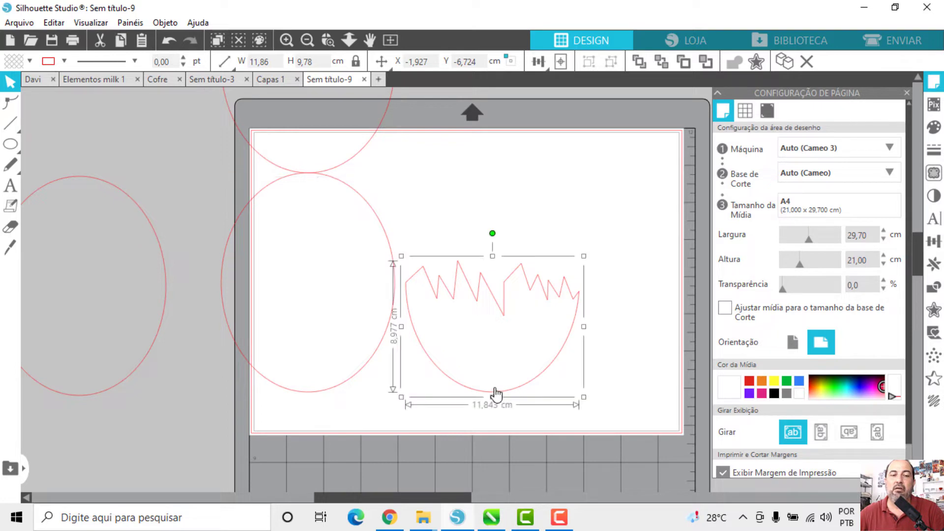
right_click(496, 394)
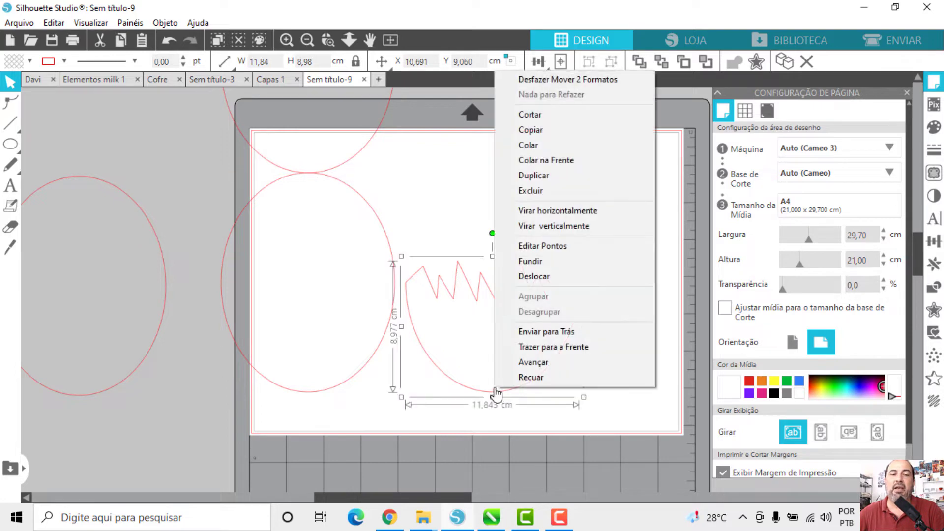
click(544, 227)
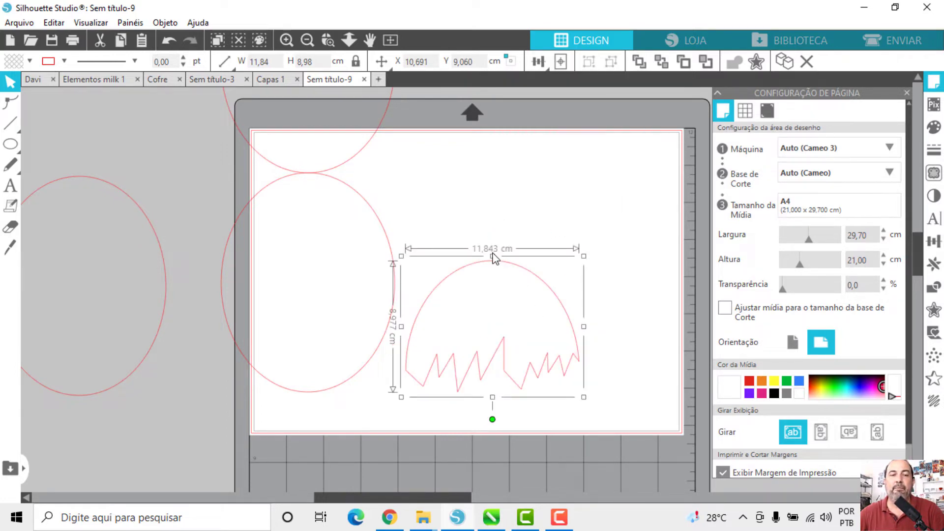
drag(499, 268, 318, 397)
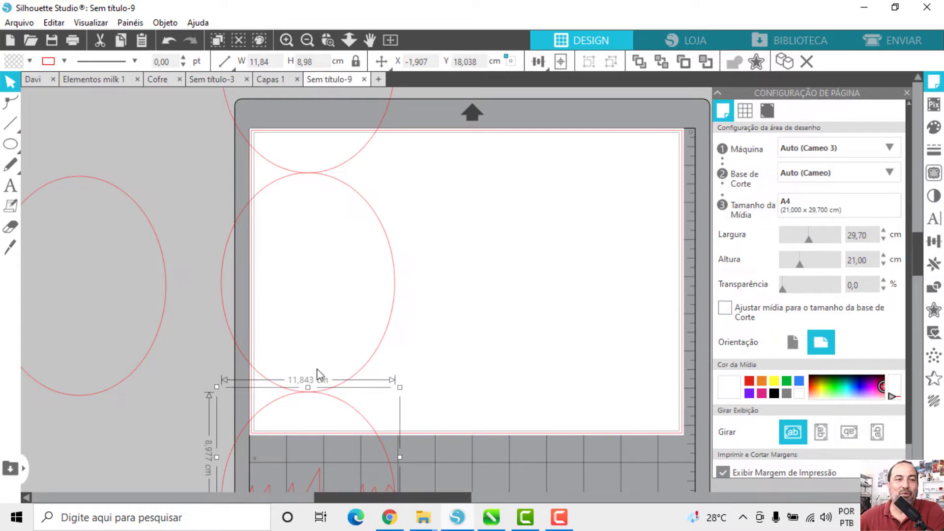
Align the lower shell half horizontally with the upper half and set it back against the bottom of the middle ellipse.
scroll(320, 362, up, 3)
scroll(323, 362, down, 3)
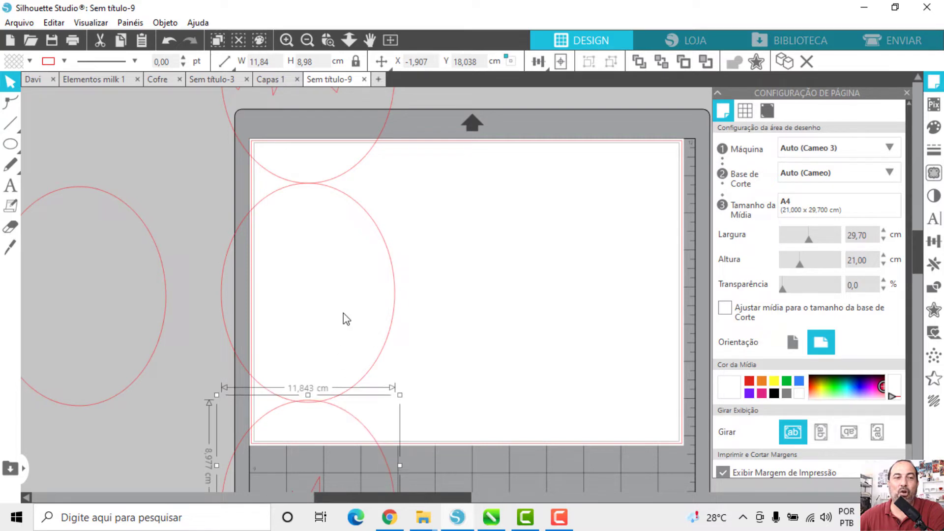
scroll(339, 275, up, 2)
scroll(341, 118, up, 4)
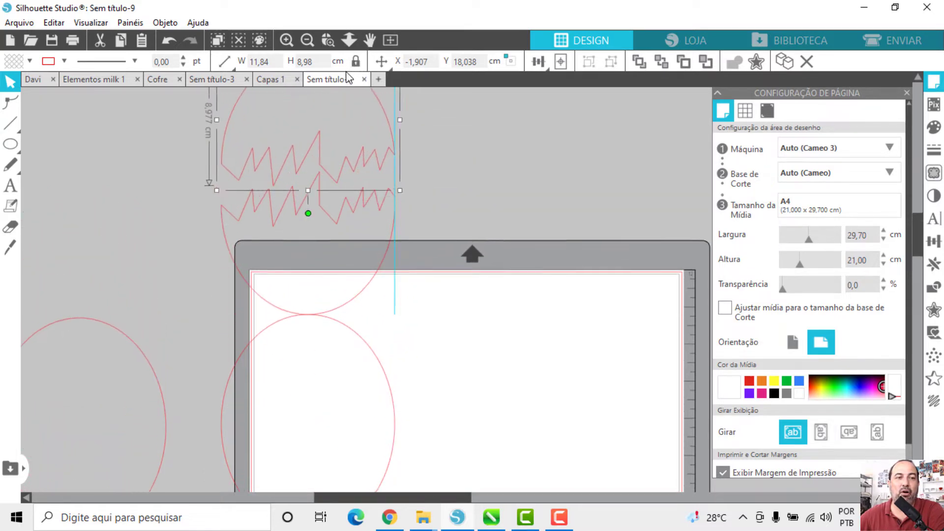
drag(340, 134, 345, 435)
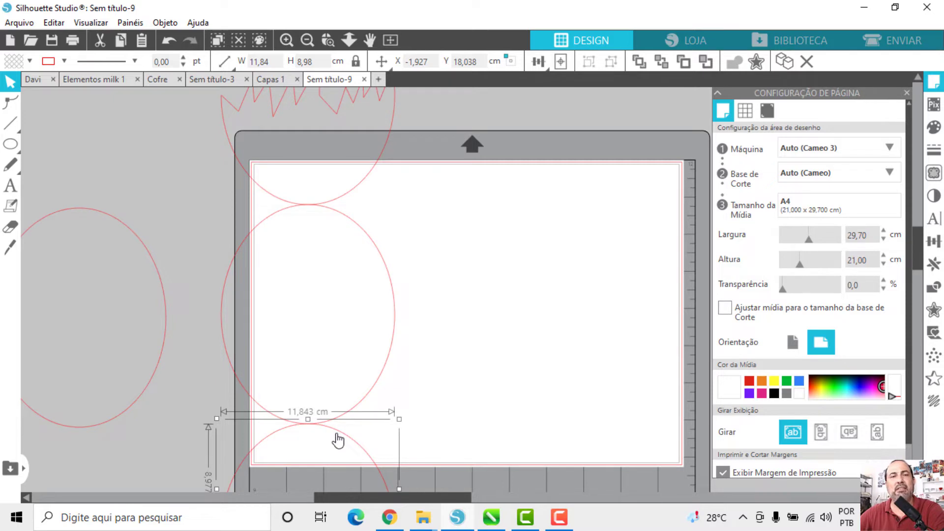
right_click(342, 436)
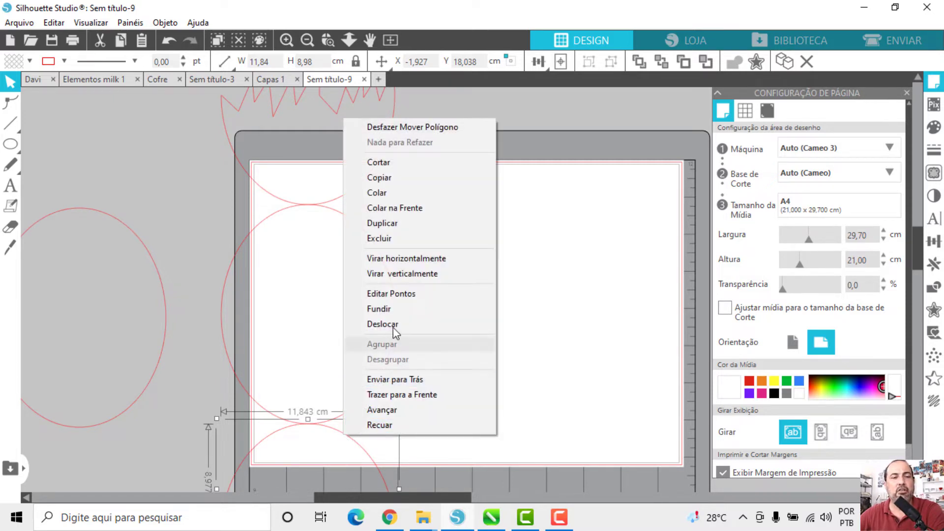
click(413, 273)
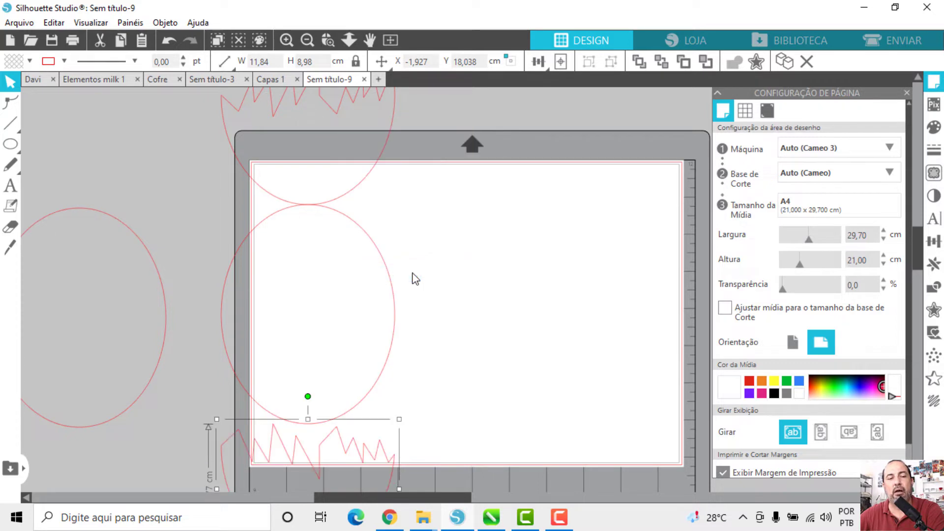
right_click(337, 445)
click(408, 279)
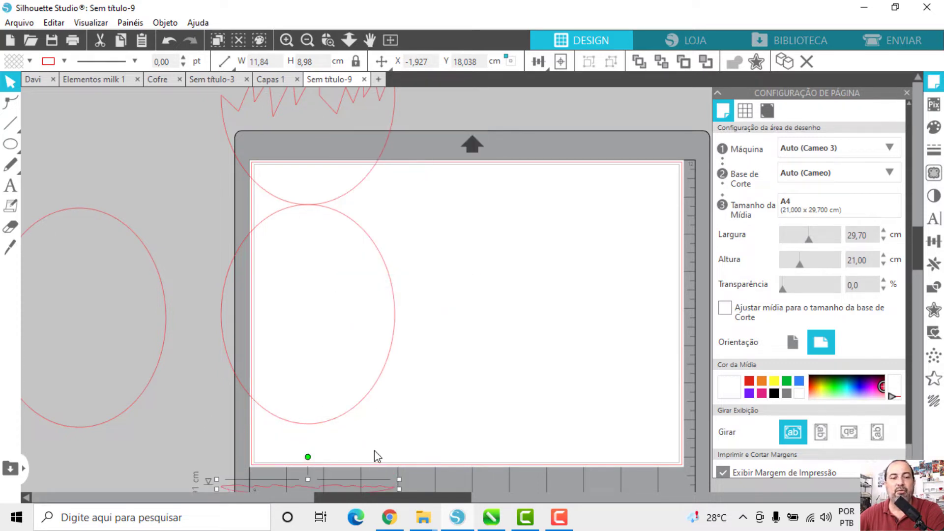
Flip the lower shell half horizontally beneath the middle ellipse.
right_click(353, 455)
click(428, 277)
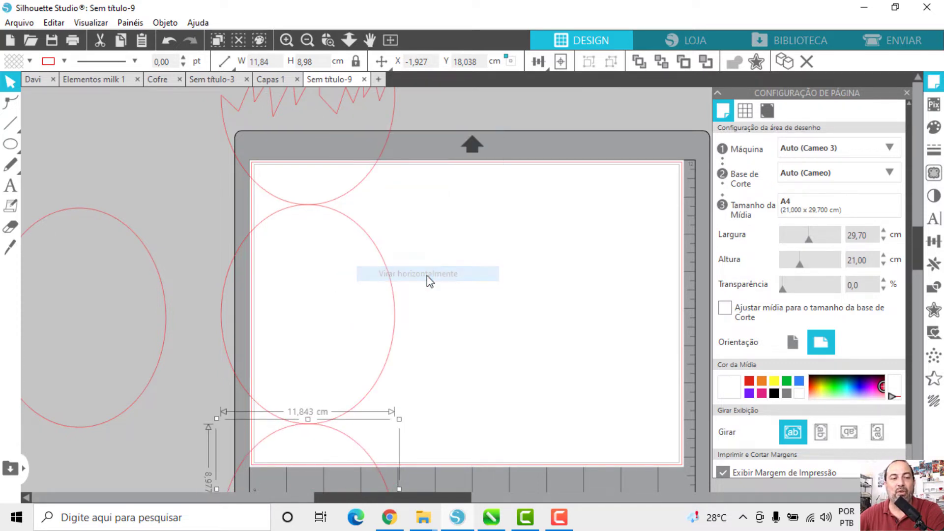
scroll(379, 354, down, 3)
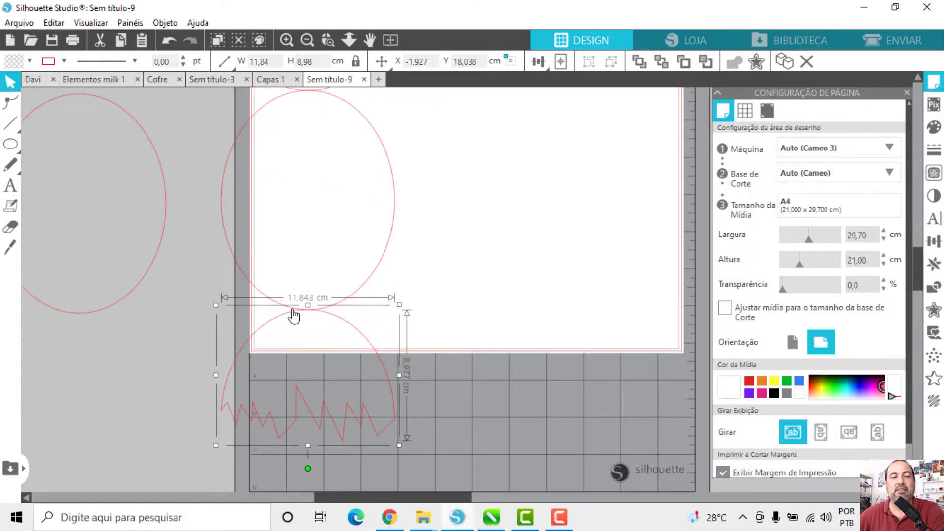
scroll(344, 281, up, 3)
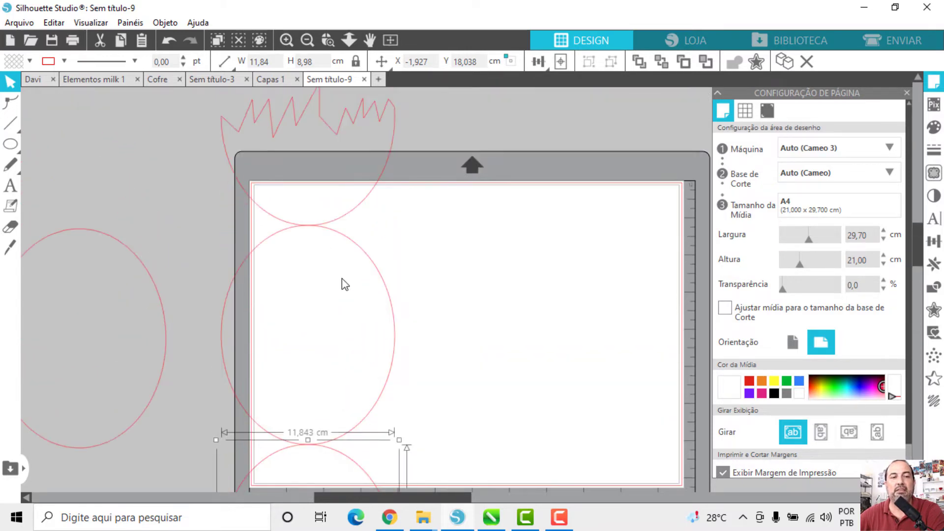
scroll(342, 278, up, 2)
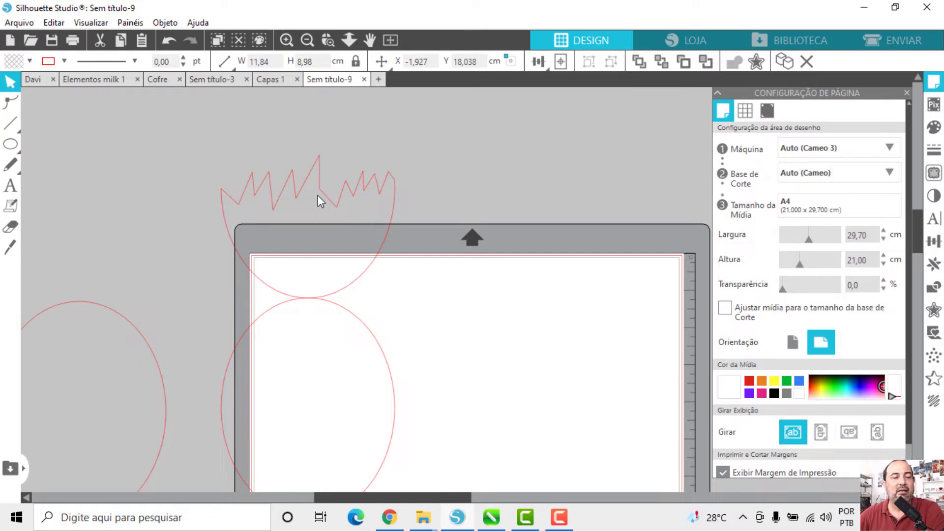
Flip the lower shell half horizontally again so its zigzag runs the same way as the upper half's.
scroll(386, 256, down, 2)
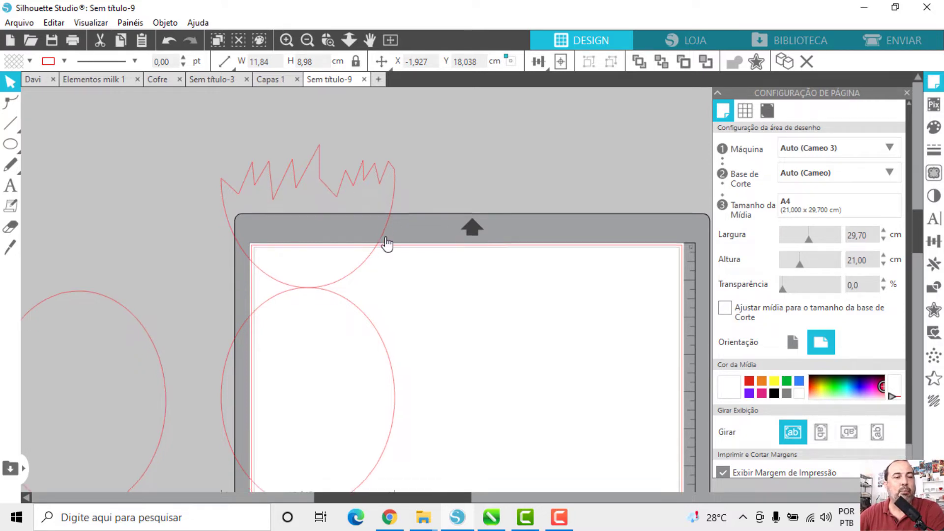
right_click(339, 440)
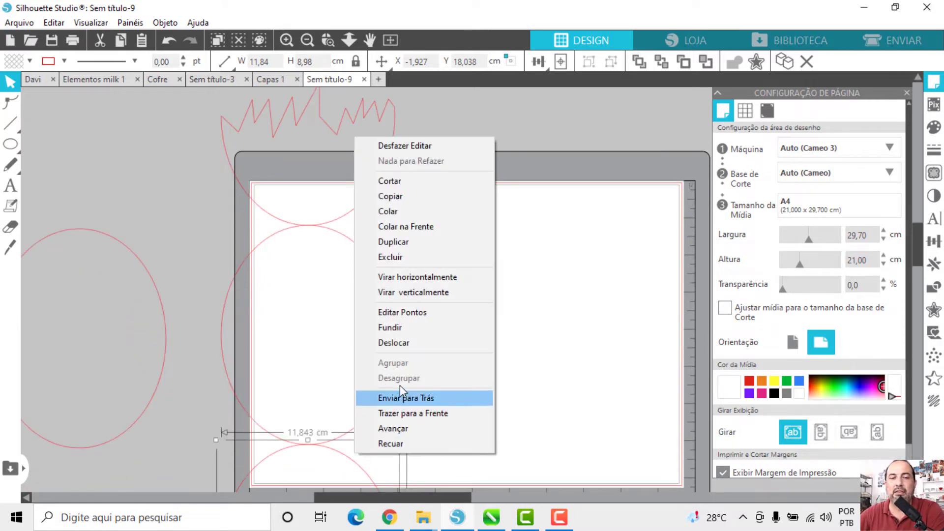
click(422, 276)
scroll(379, 389, down, 3)
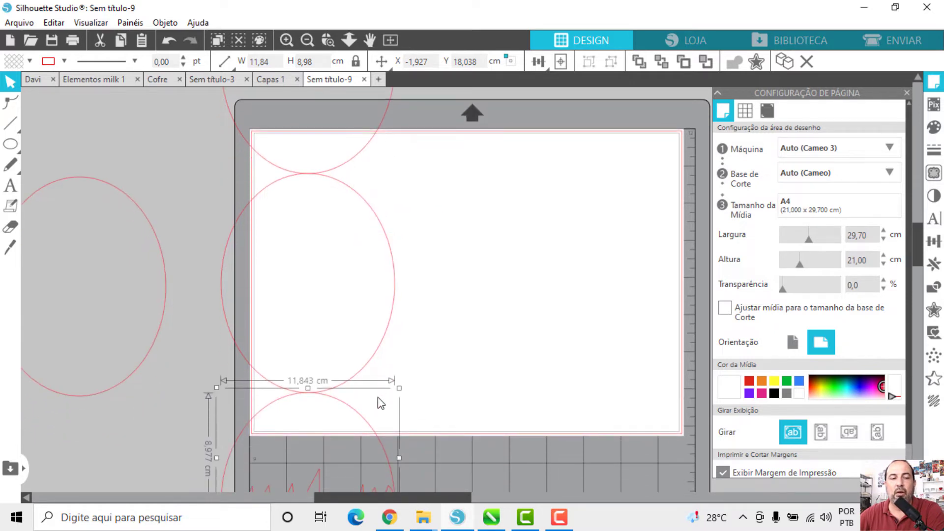
Try to weld the two shell halves and the middle ellipse into a single shape.
click(307, 40)
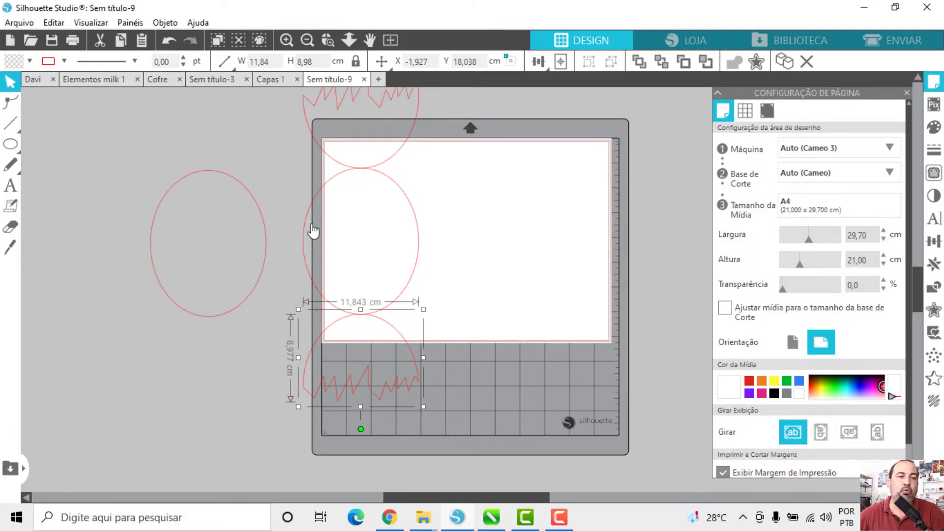
click(462, 427)
drag(393, 346, 285, 247)
right_click(285, 247)
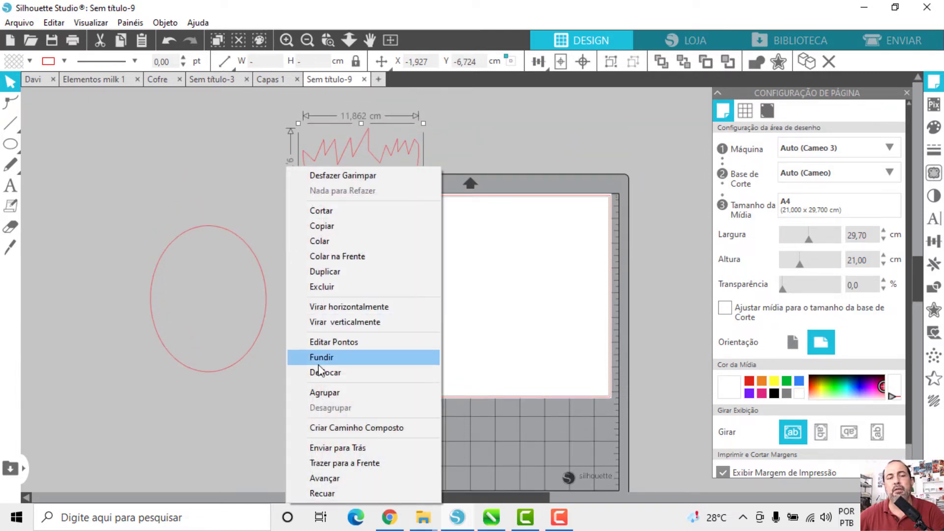
click(329, 361)
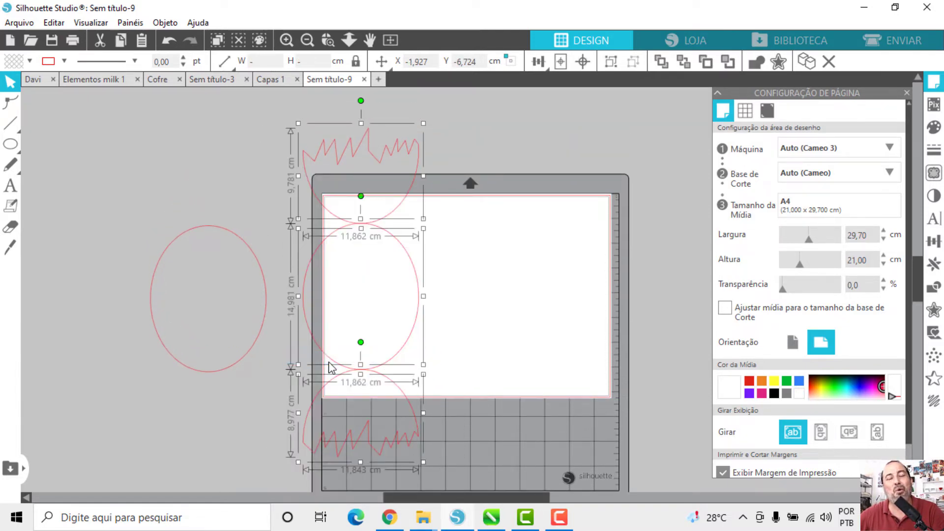
click(460, 236)
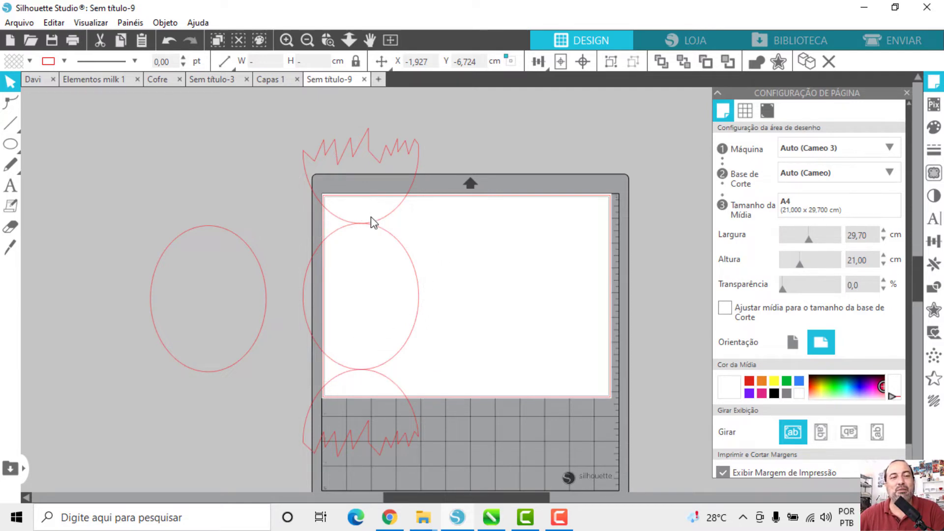
drag(384, 215, 385, 213)
key(ctrl+z)
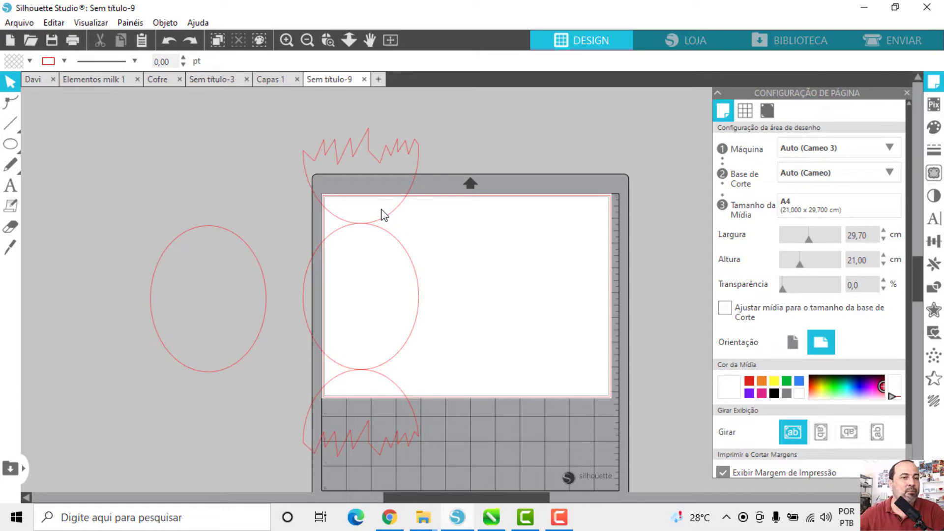
Draw a small rectangle about 1.39 × 1.92 cm over the point where the upper shell half meets the middle ellipse.
click(286, 38)
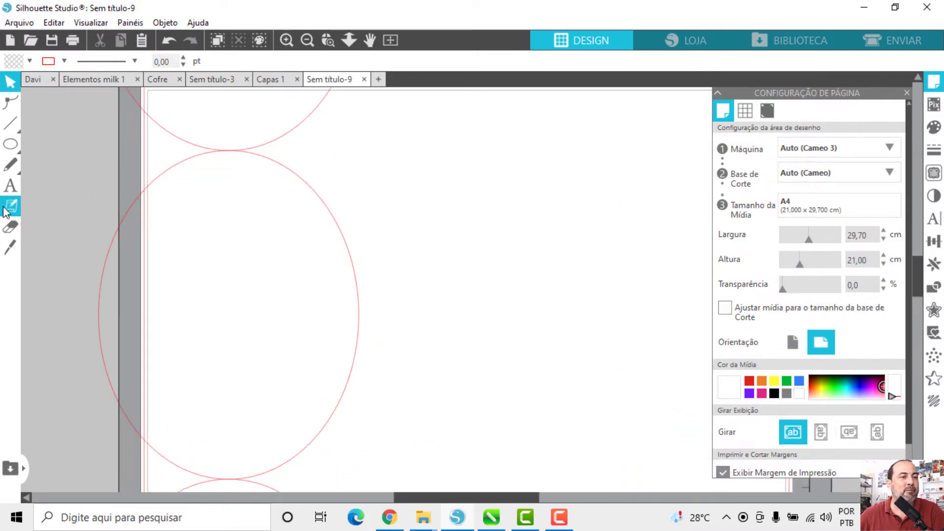
click(15, 146)
click(30, 143)
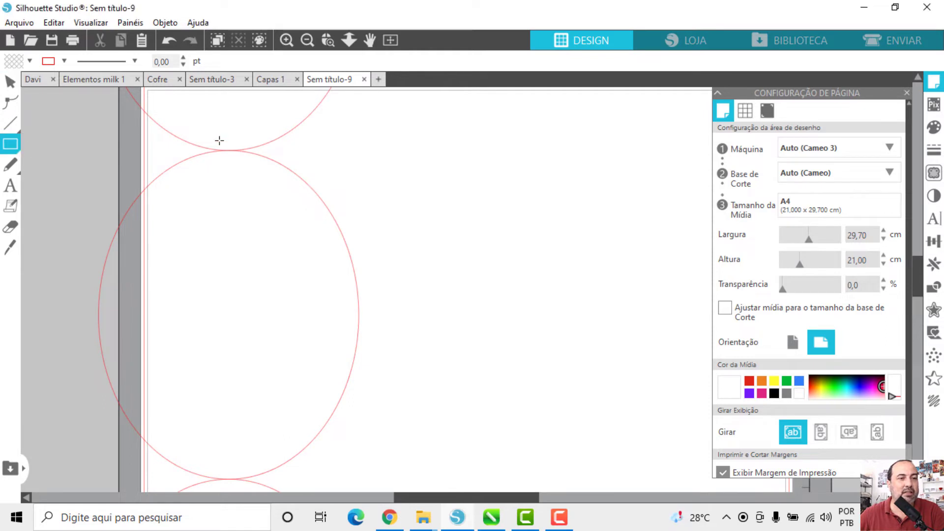
drag(214, 138, 245, 180)
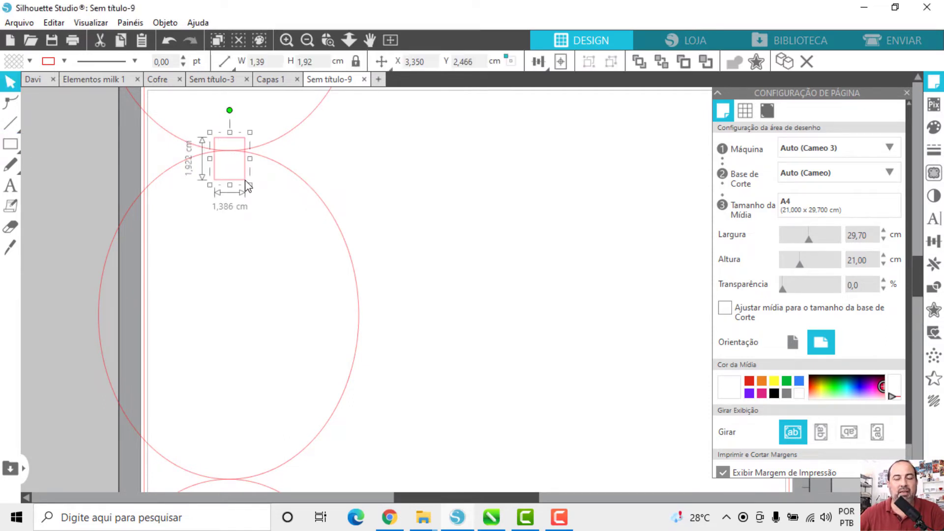
Duplicate the small rectangle and place the copy over the joint between the middle ellipse and the lower shell half.
key(ctrl+d)
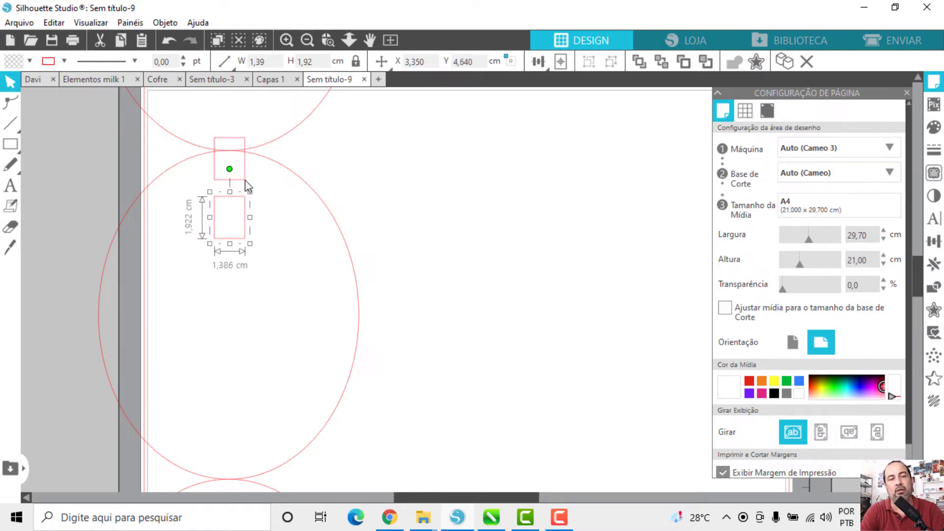
key(Down)
key(Down)
key(Down)
key(Down)
key(Down)
key(Down)
key(Down)
key(Down)
key(Down)
key(Down)
key(Down)
key(Down)
key(Down)
key(Down)
key(Down)
key(Down)
key(Down)
key(Down)
key(Down)
key(Down)
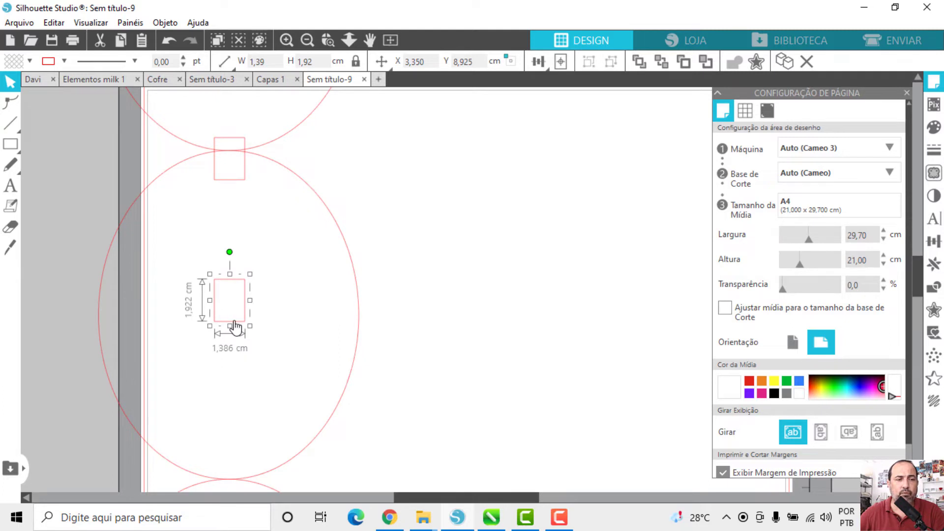
drag(235, 327, 232, 485)
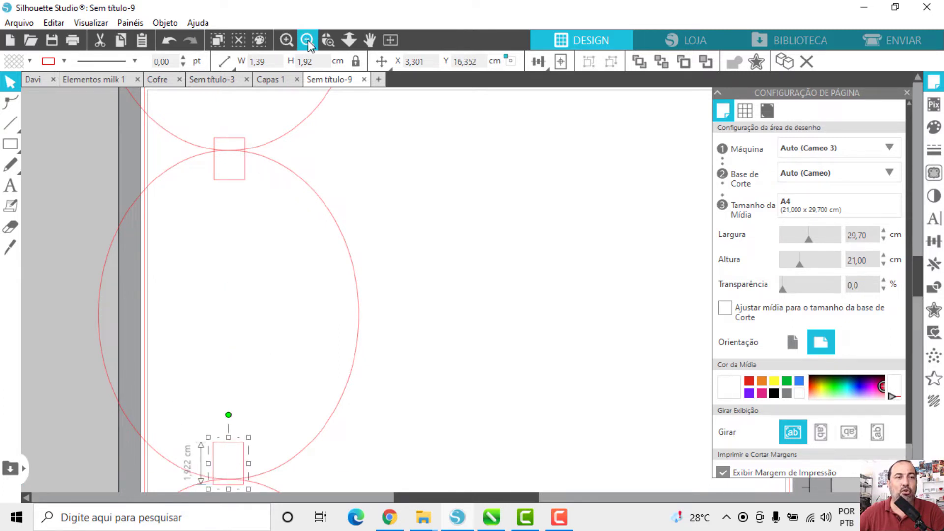
Weld the shell halves, middle ellipse and both rectangles into one shape and move it toward the middle of the page.
click(307, 40)
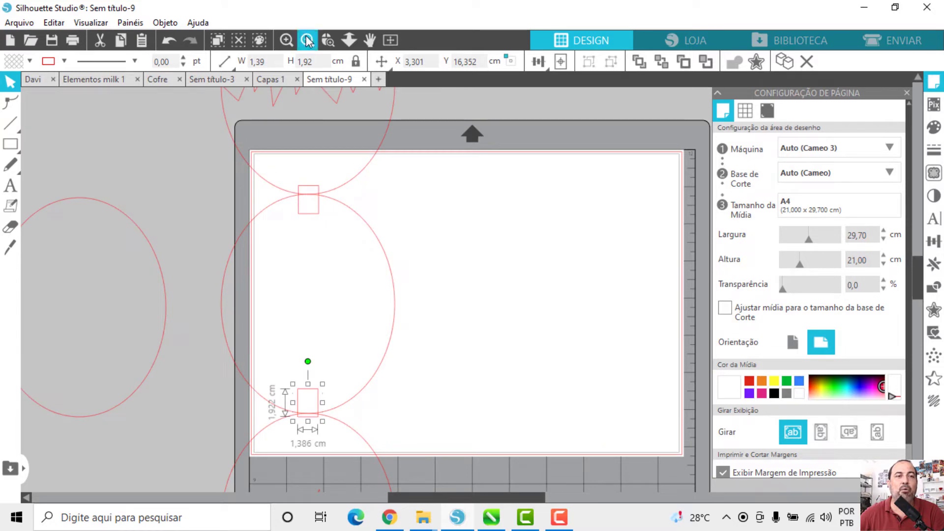
click(307, 41)
drag(288, 111, 447, 456)
right_click(476, 399)
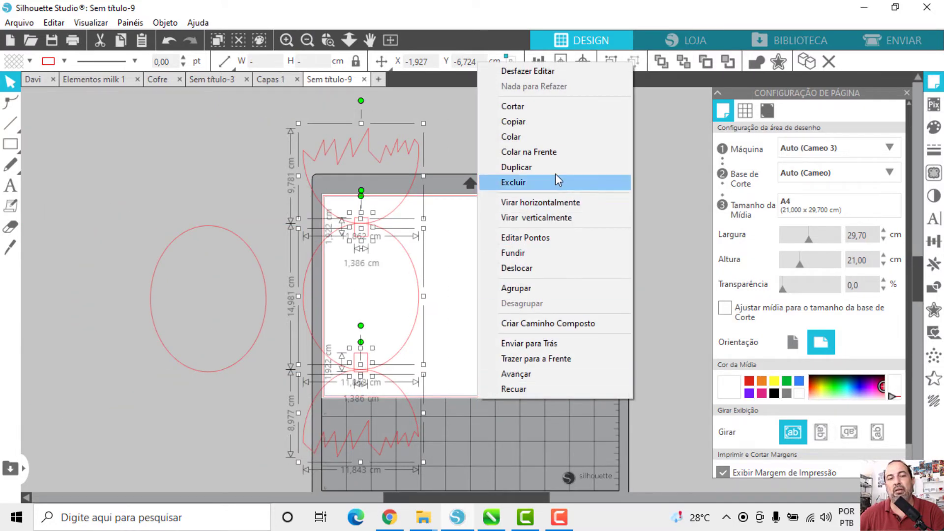
click(547, 252)
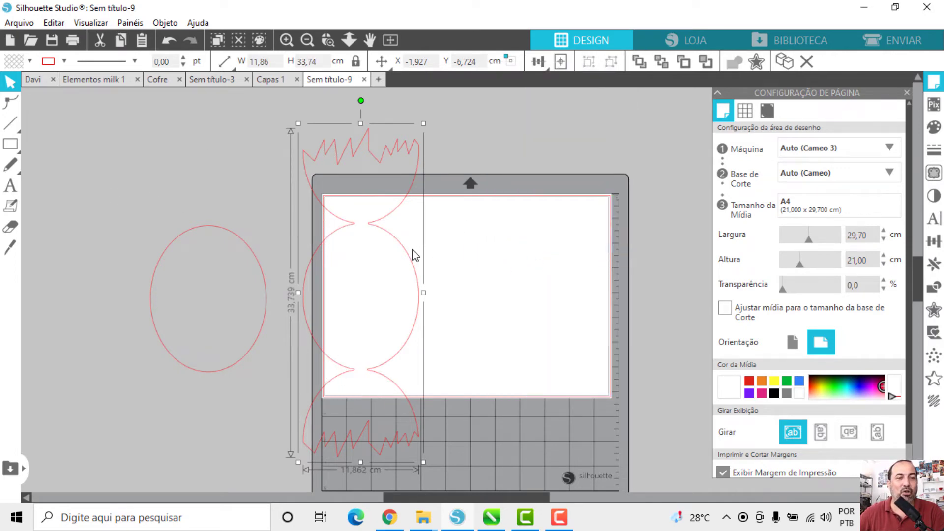
drag(413, 256, 495, 263)
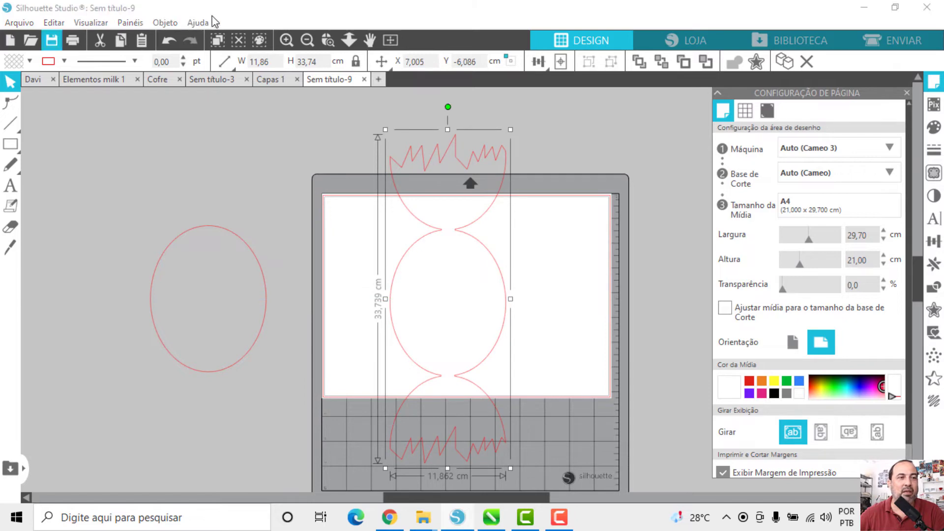
Draw a horizontal fold line about 1.76 cm long across the narrow neck joining the upper shell half and the ellipse.
click(286, 41)
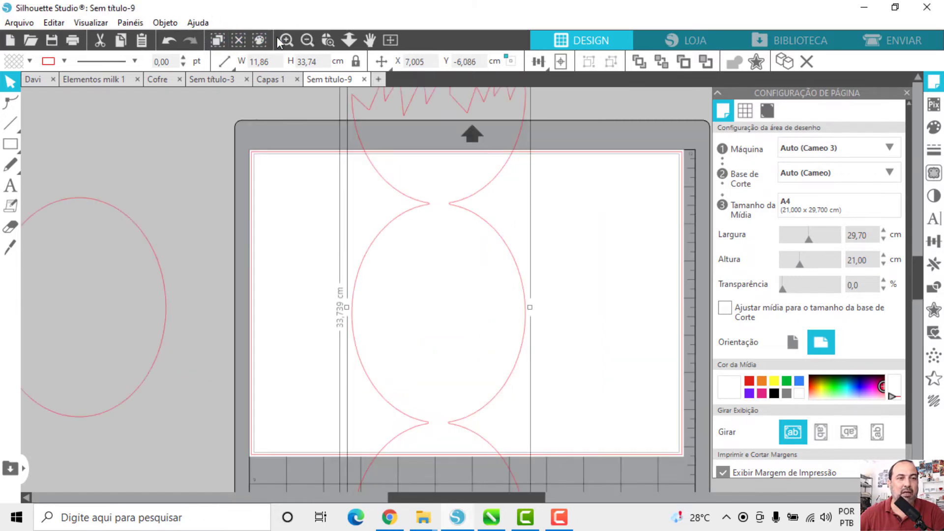
click(285, 39)
click(285, 40)
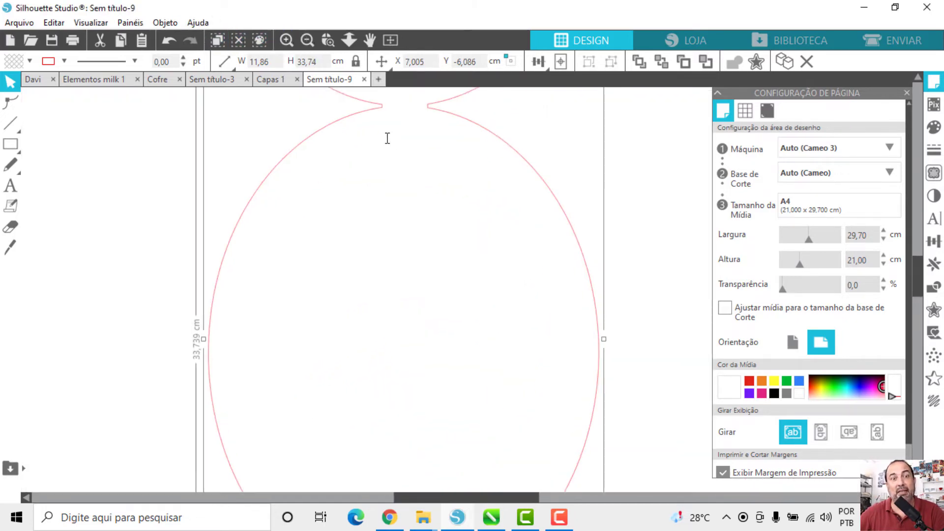
click(5, 128)
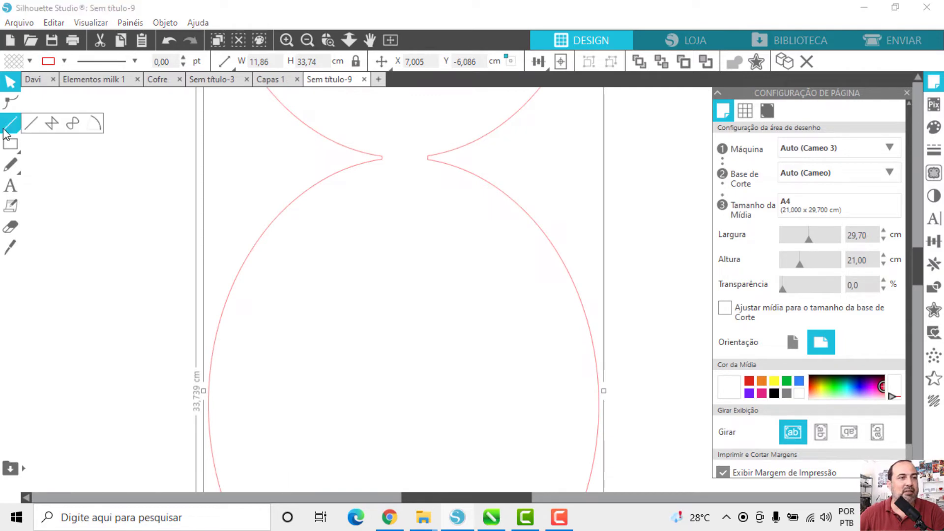
click(31, 123)
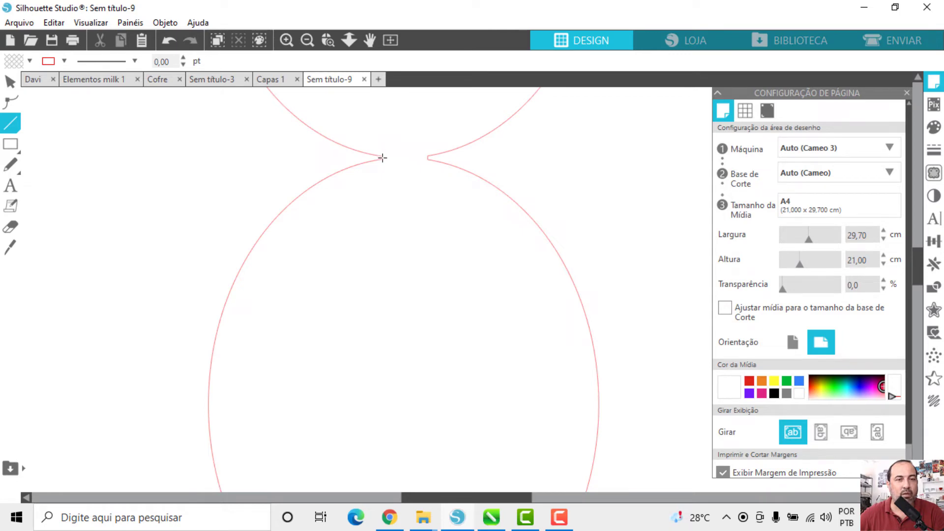
drag(382, 157, 441, 158)
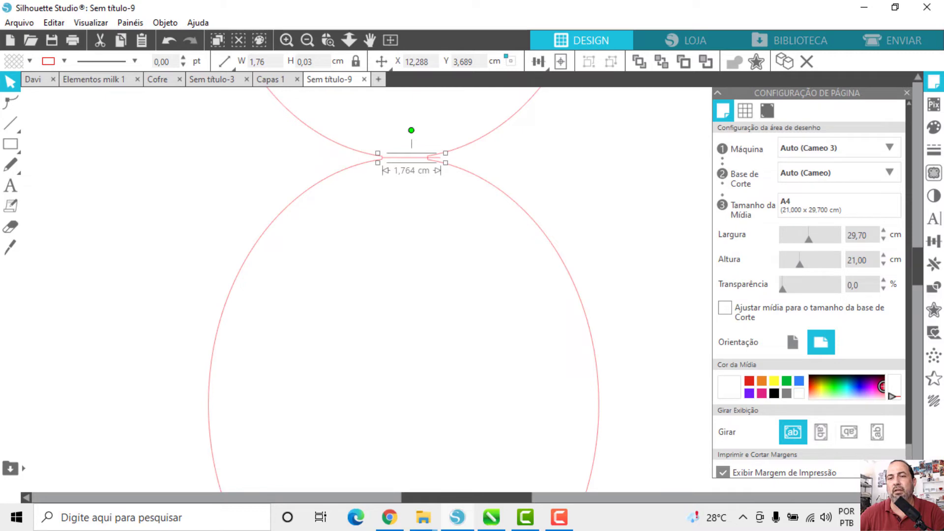
Give the fold line a short-dashed line style and nudge it slightly left to cover the upper neck.
click(934, 152)
click(836, 148)
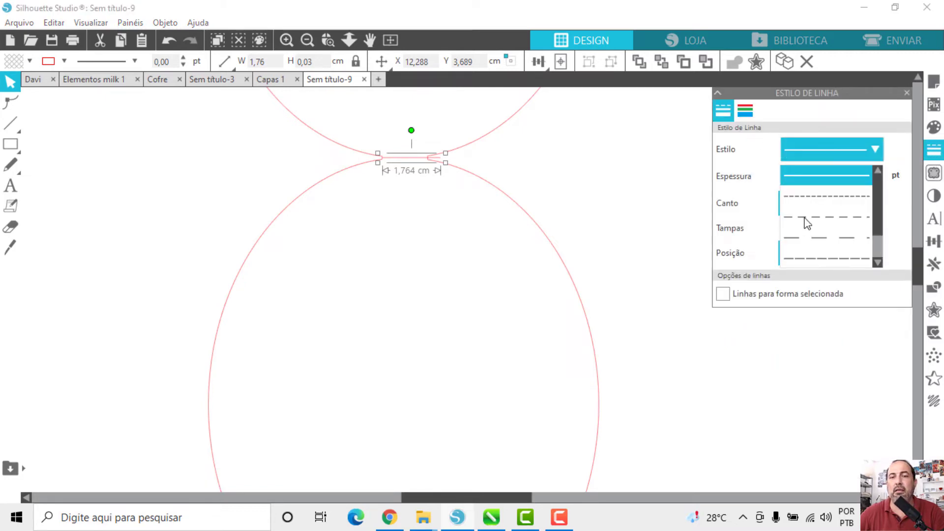
click(804, 219)
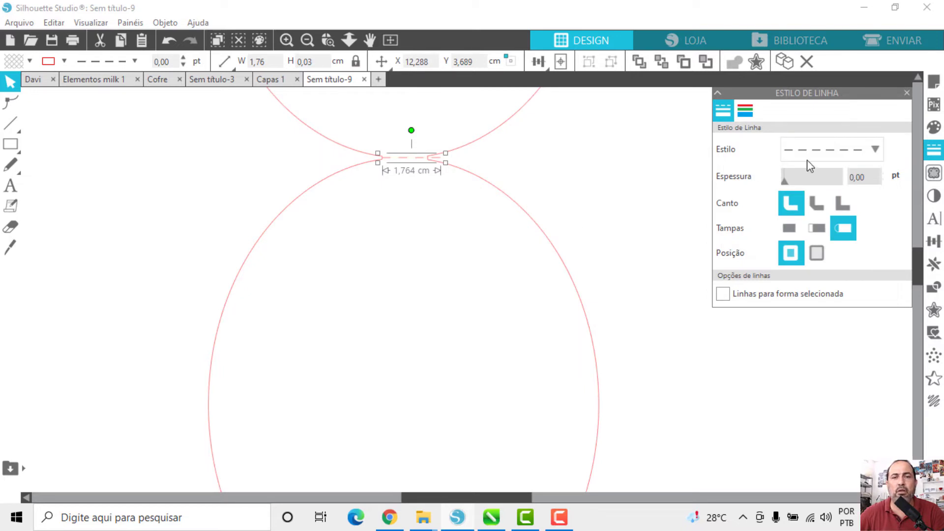
click(830, 149)
click(811, 192)
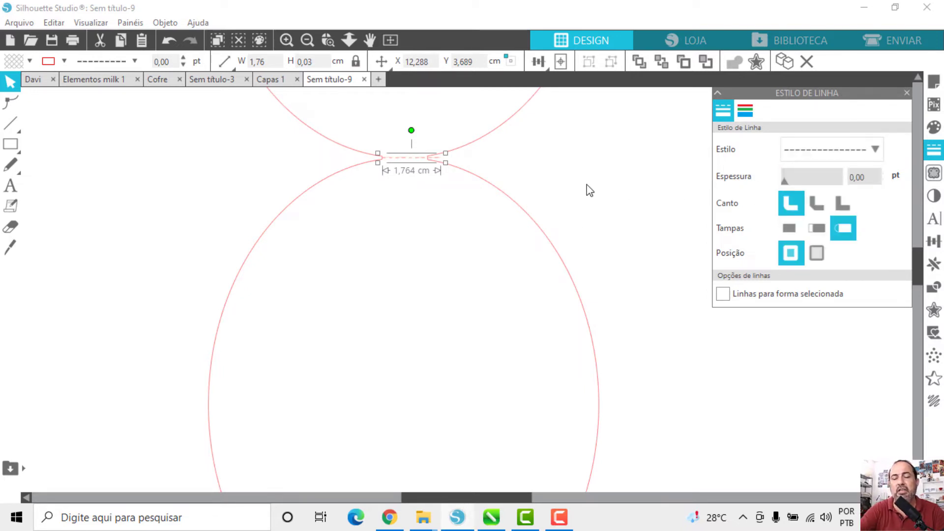
key(Left)
key(Left)
key(Left)
key(Left)
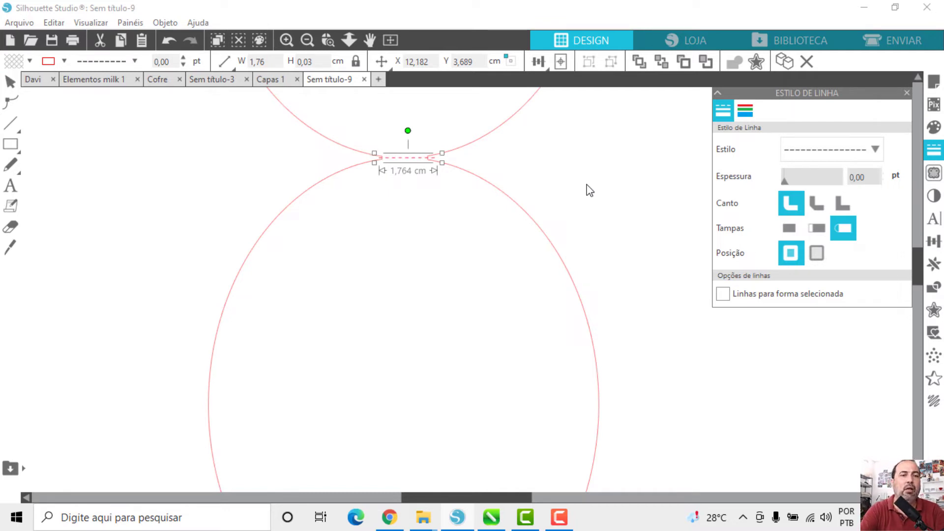
Duplicate the dashed fold line and place the copy across the neck between the ellipse and the lower shell half.
key(Down)
key(Down)
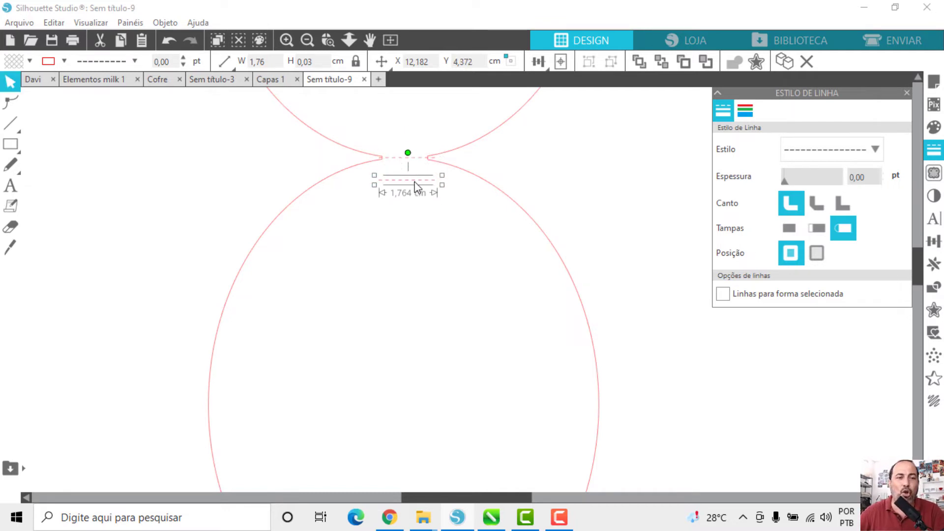
drag(415, 185, 408, 451)
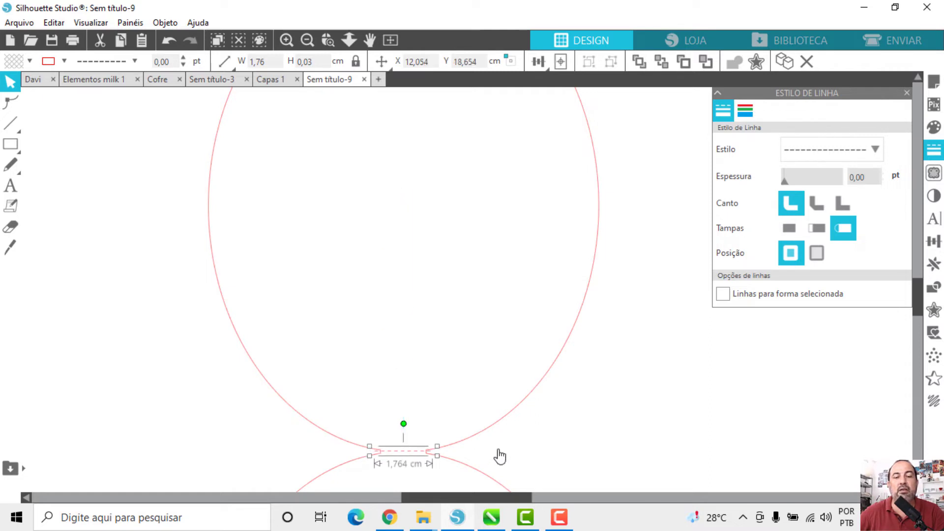
key(Down)
key(Down)
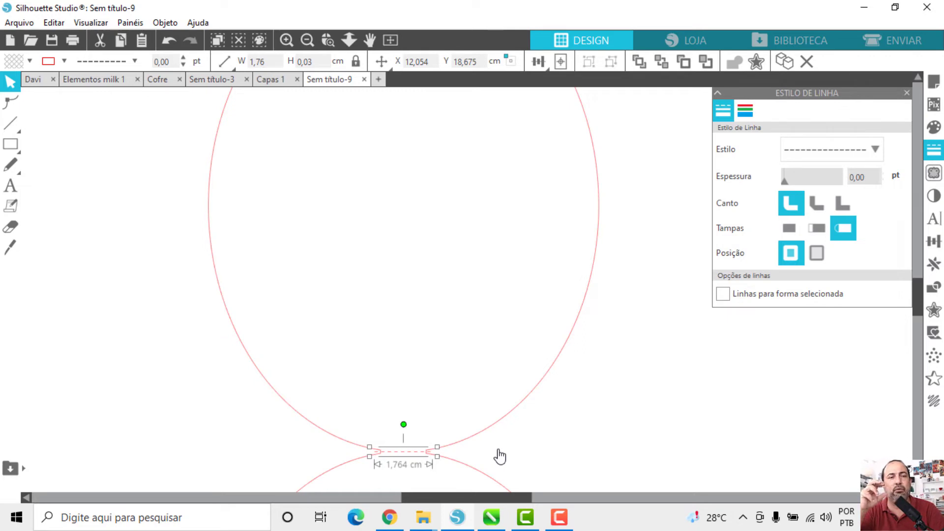
Move the spare intact ellipse from beside the page exactly over the middle ellipse of the welded shape.
click(306, 40)
click(307, 40)
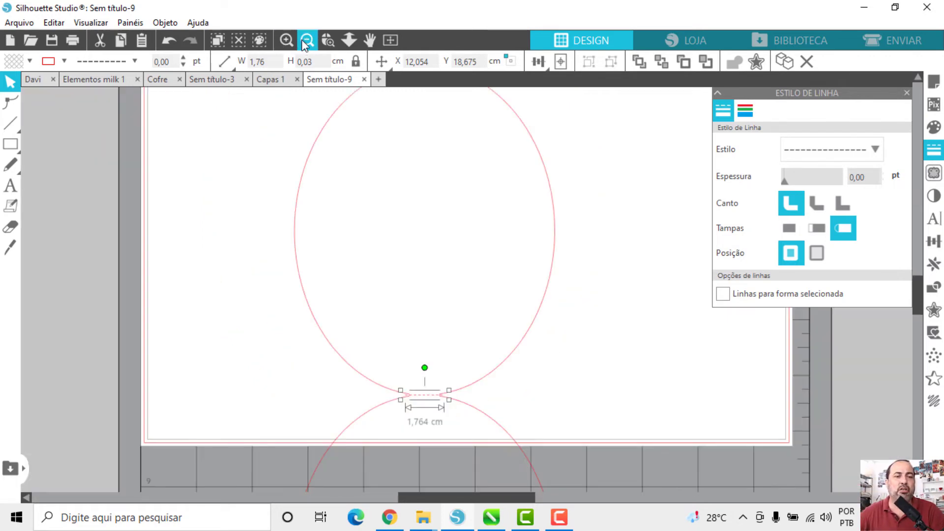
click(261, 150)
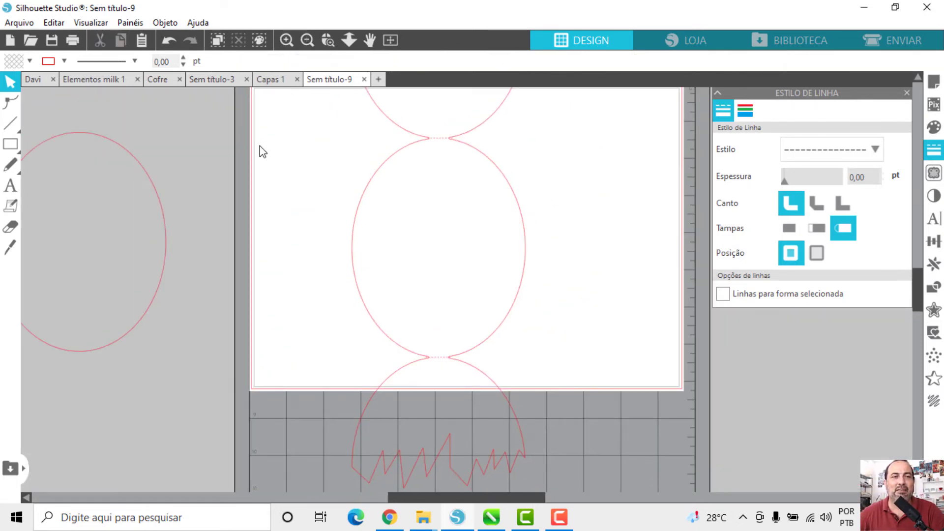
click(307, 40)
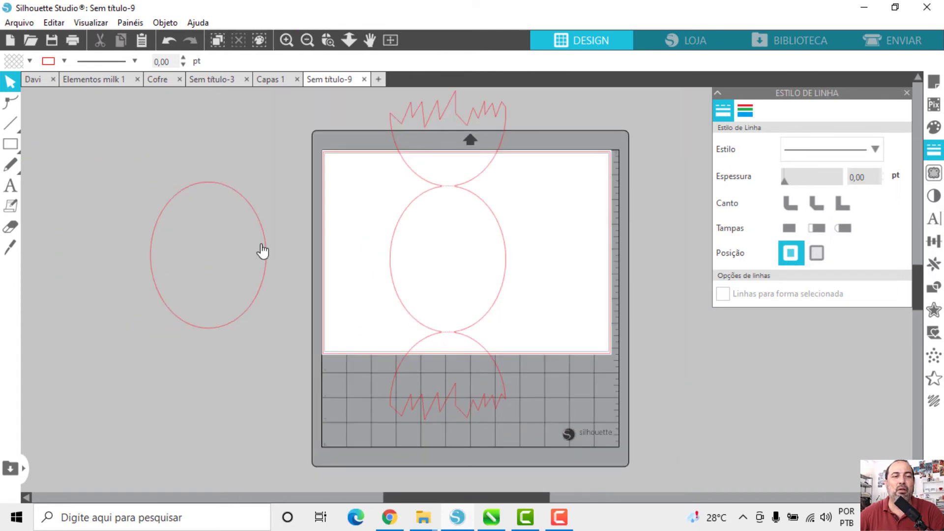
click(264, 253)
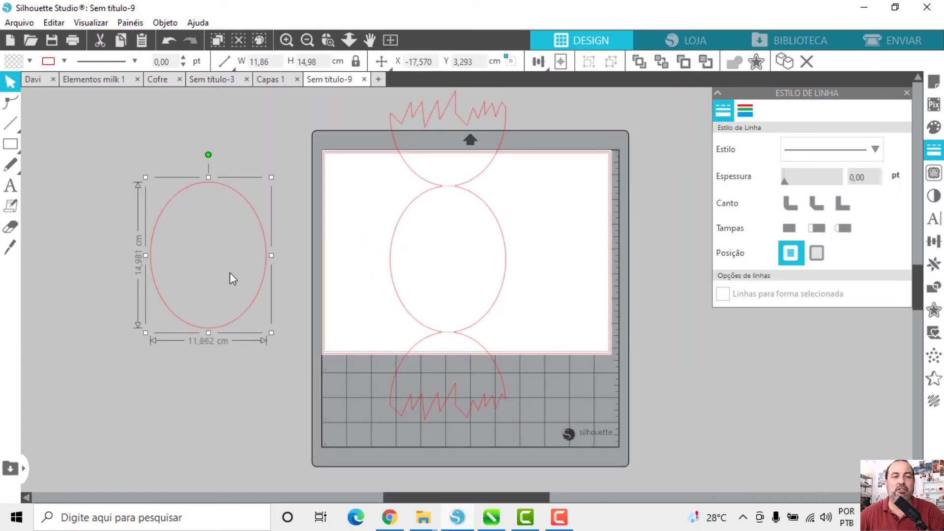
drag(240, 317, 477, 318)
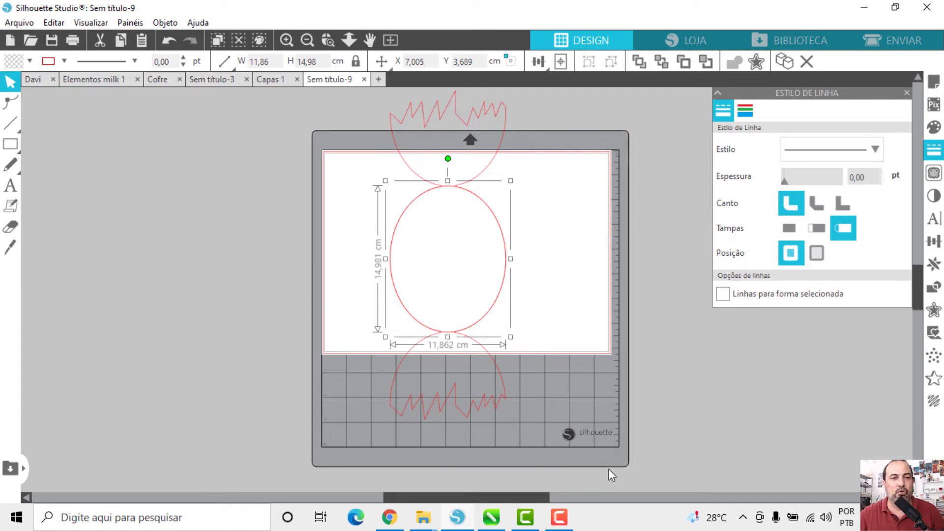
Rotate the whole template 90 degrees and move it onto the upper part of the white page.
key(ctrl+a)
scroll(466, 148, up, 1)
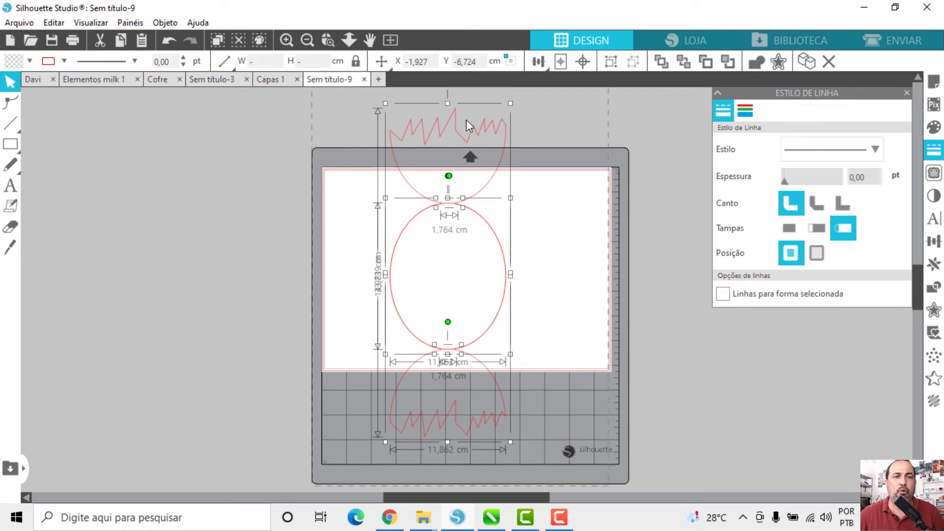
key(ctrl+z)
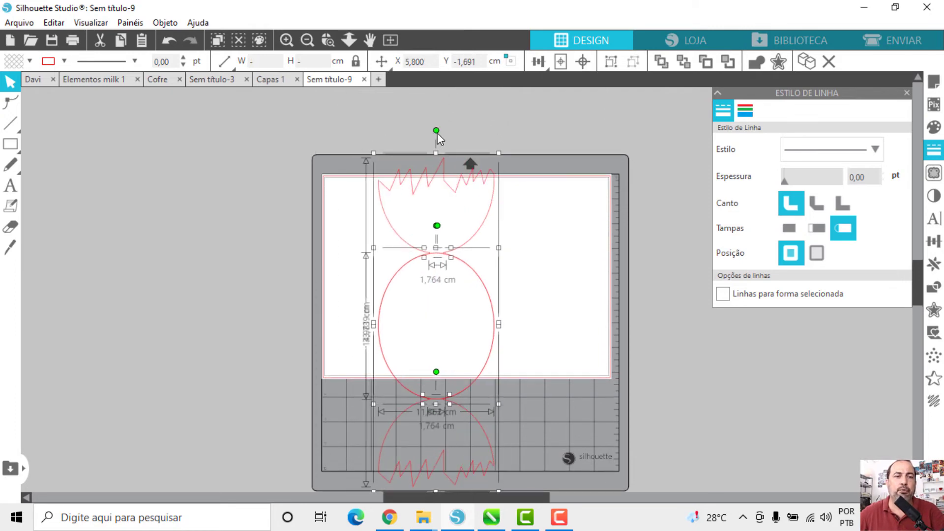
key(ctrl+z)
key(ctrl+z)
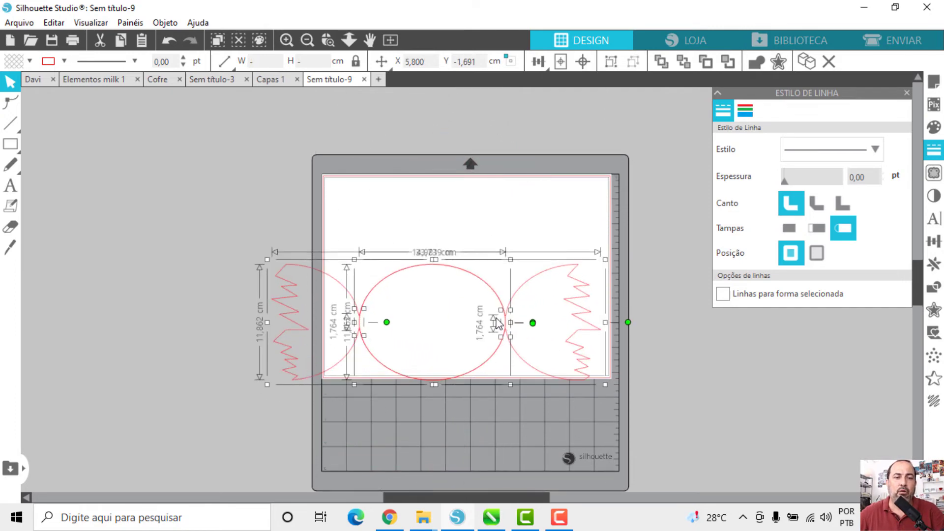
key(ctrl+z)
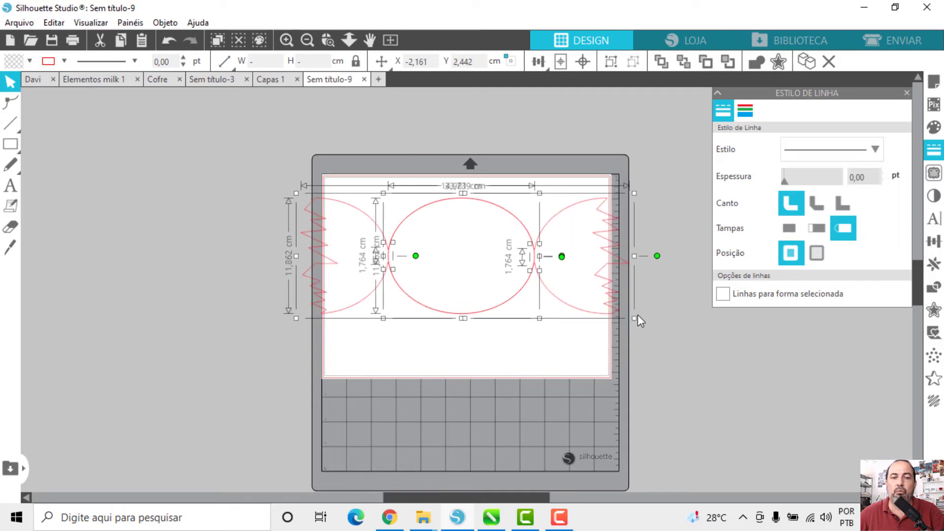
Scale the rotated template down to about 28.25 cm long so both shell halves fit within the page width.
drag(633, 318, 591, 303)
drag(534, 299, 553, 285)
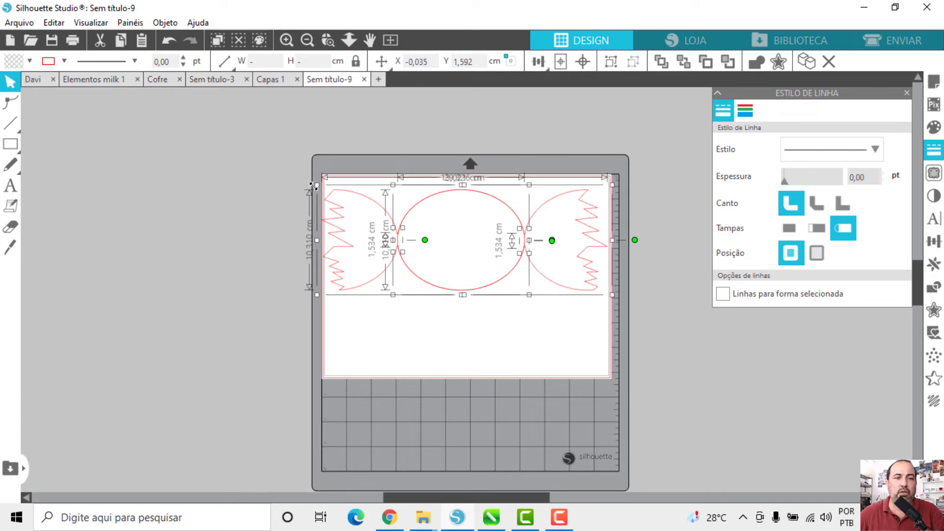
drag(324, 187, 331, 189)
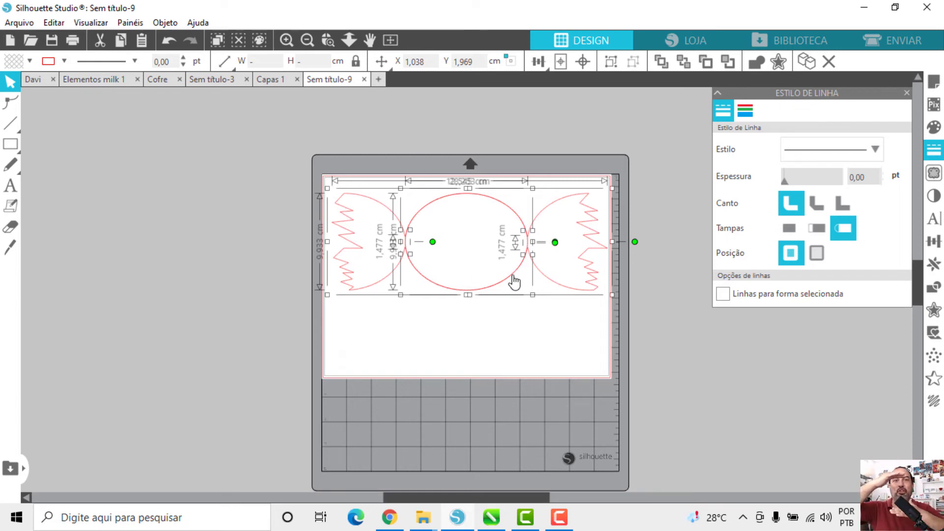
Separate the welded shape from the spare ellipse, move it back into line and reselect all the pieces.
drag(514, 281, 519, 414)
click(487, 392)
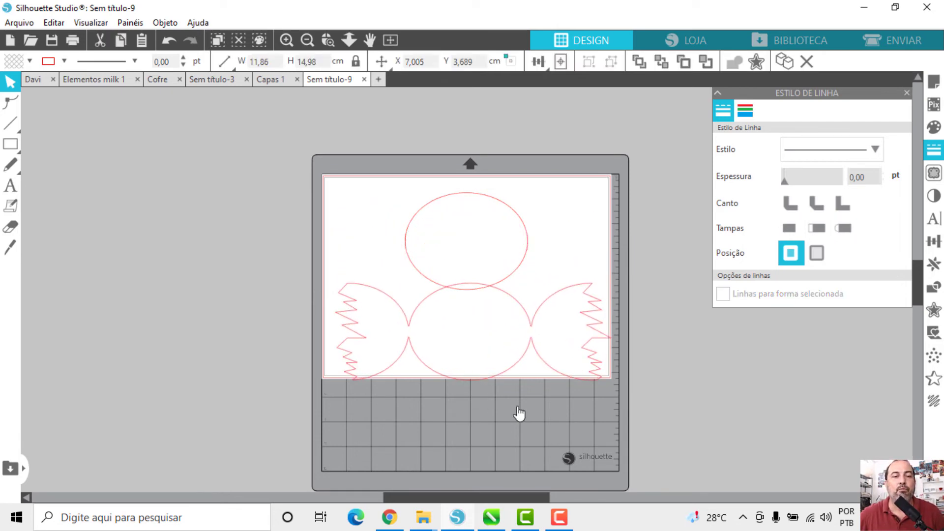
click(479, 339)
drag(479, 339, 477, 249)
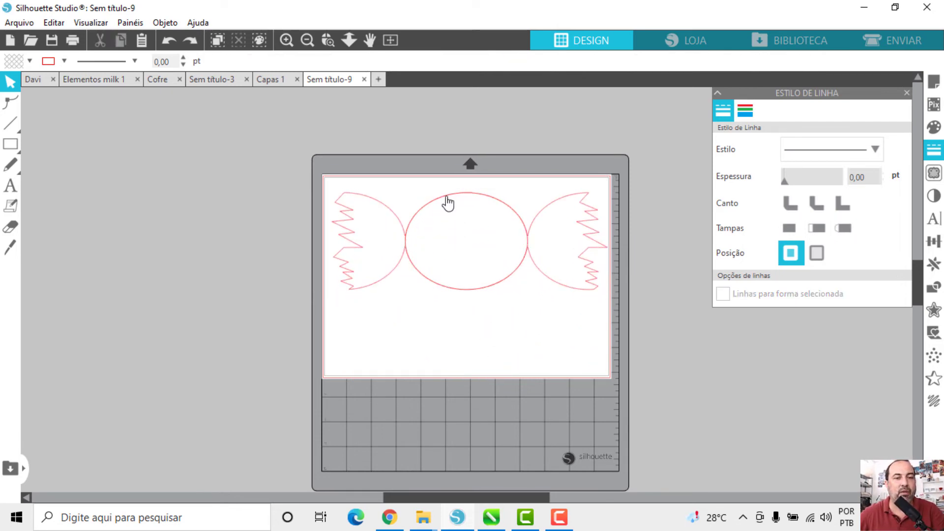
click(448, 204)
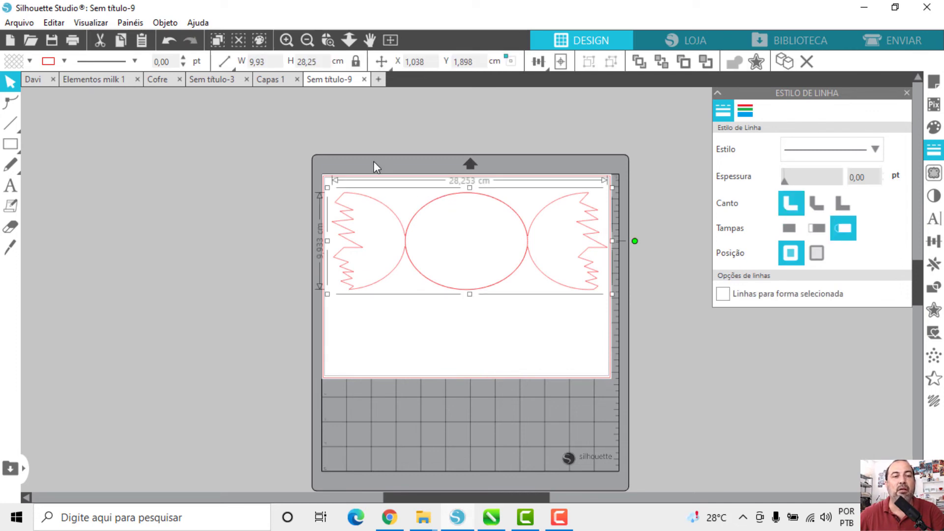
drag(376, 164, 509, 288)
drag(388, 167, 568, 304)
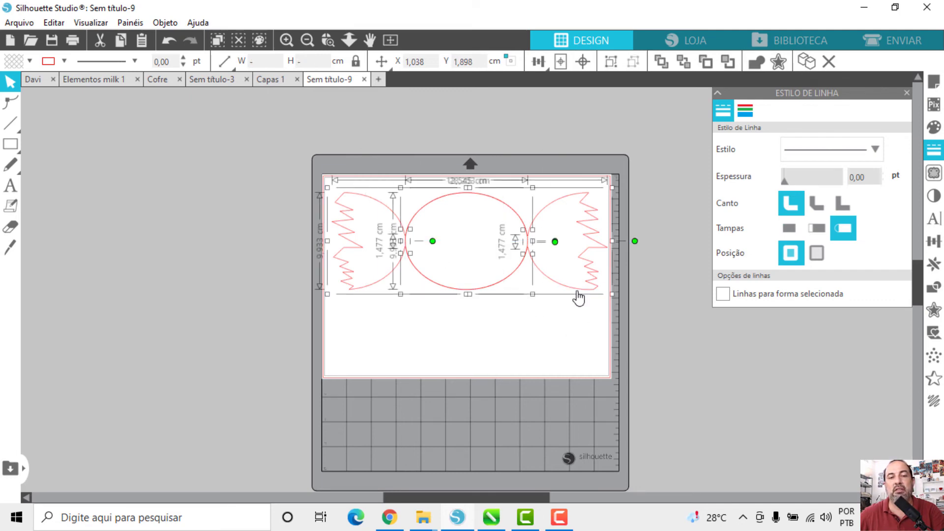
click(412, 286)
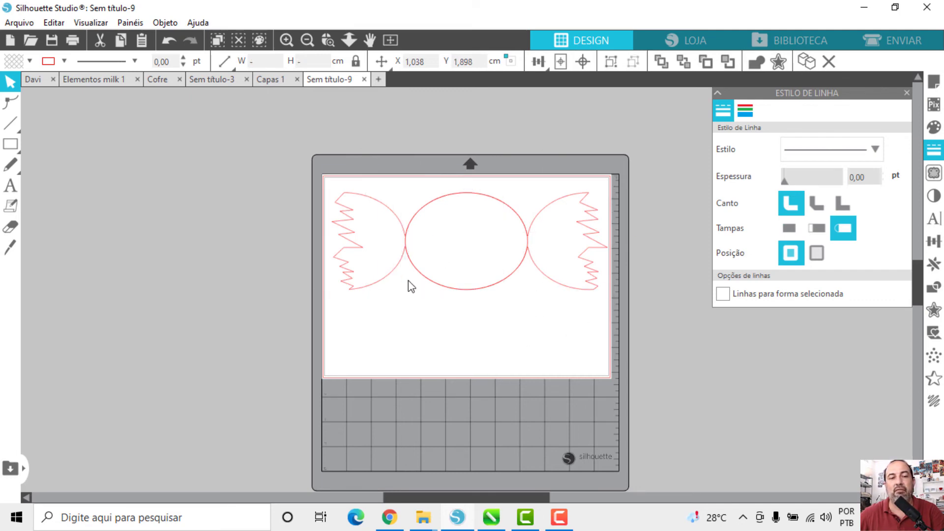
Undo the scaling, rotation and moves until the spare ellipse is back beside the page and the template is upright.
click(167, 40)
click(167, 41)
click(167, 41)
click(167, 40)
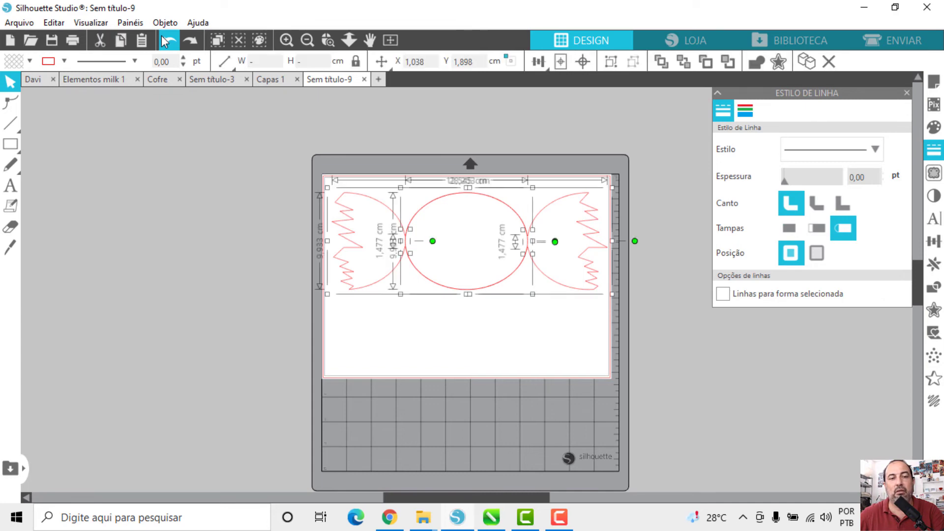
click(167, 41)
click(167, 41)
click(167, 41)
click(167, 40)
click(167, 40)
click(167, 41)
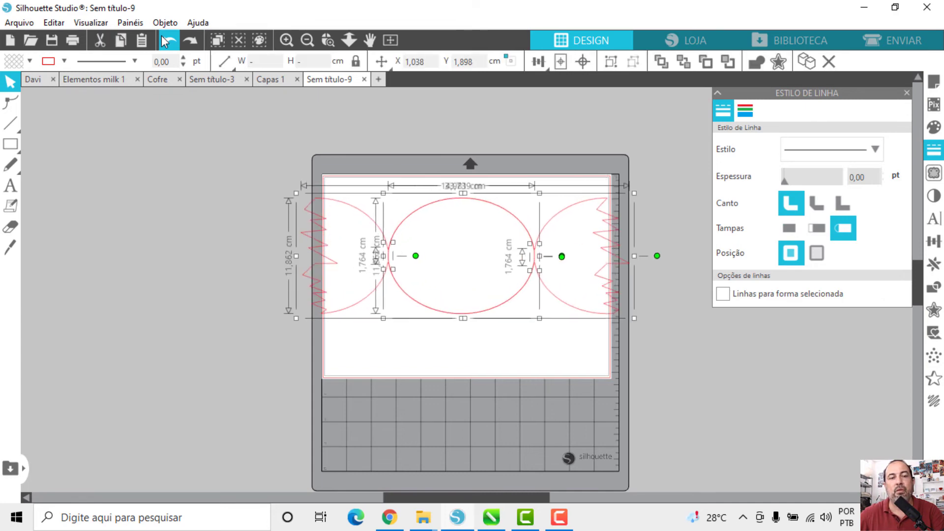
click(167, 40)
click(167, 40)
click(167, 40)
click(167, 40)
click(167, 40)
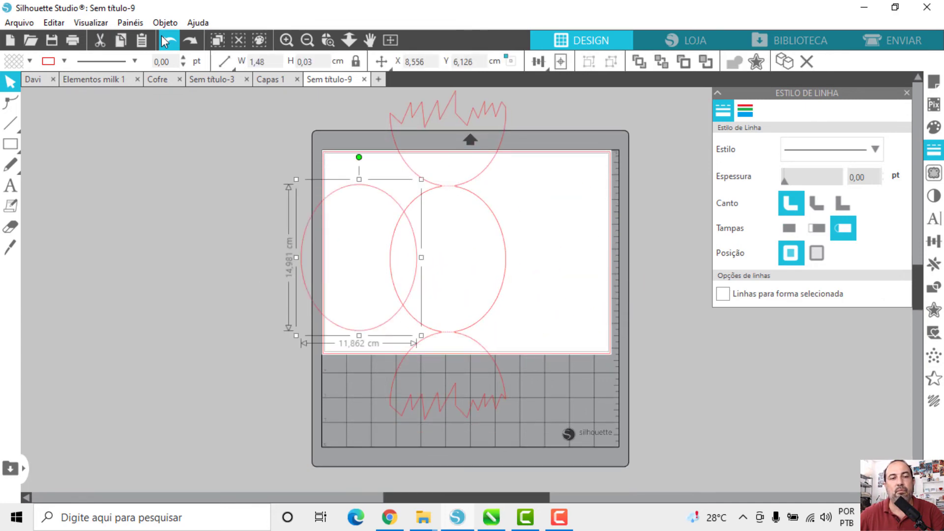
click(167, 40)
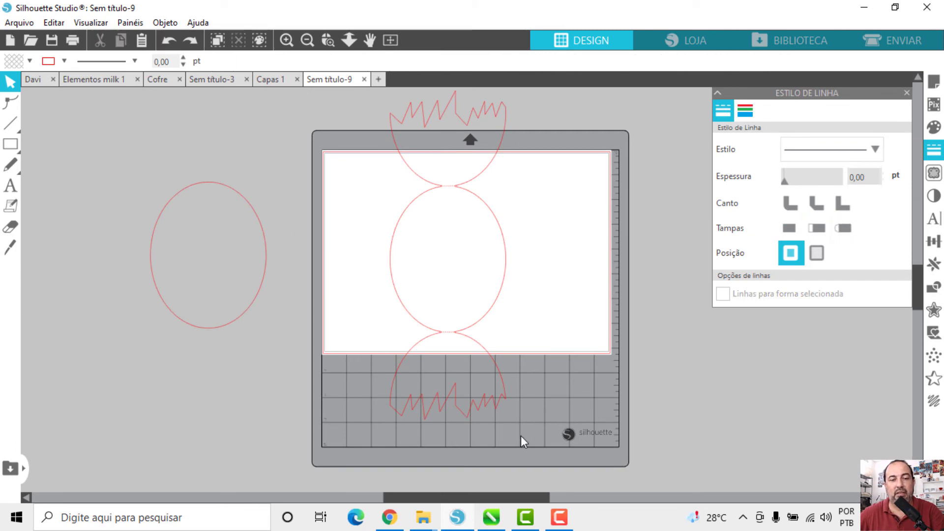
Group the welded shell shape with its two dashed fold lines, leaving out the spare ellipse.
drag(493, 328, 340, 109)
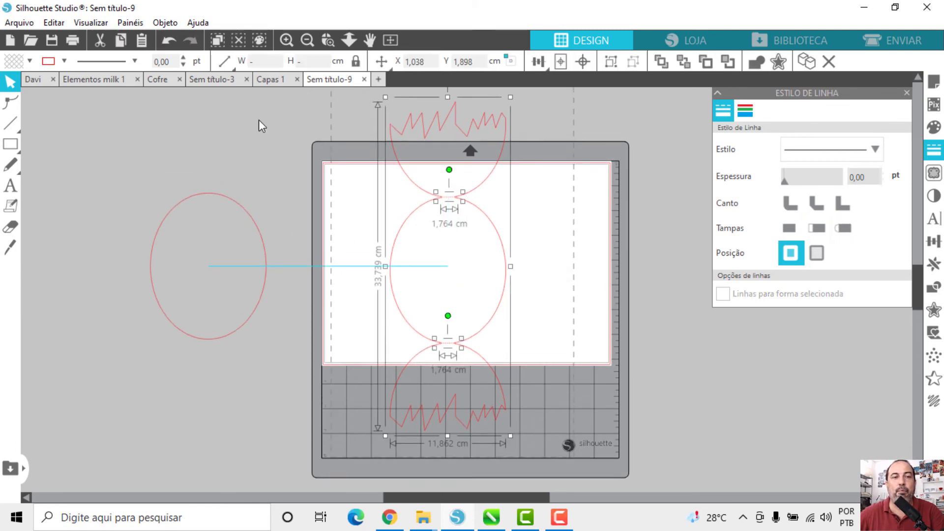
right_click(322, 250)
click(357, 392)
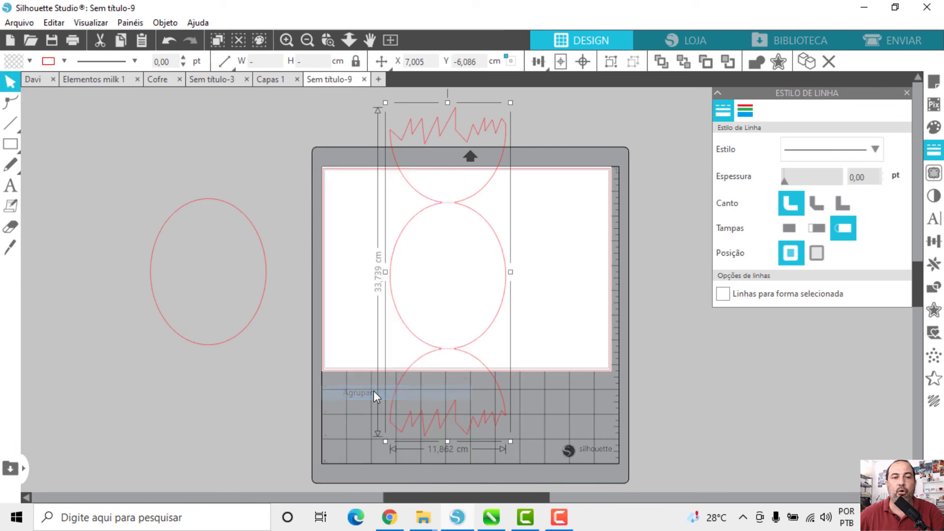
Select the spare ellipse, switch to File Explorer and search the Área de Trabalho folder for "galinha pintadinha".
click(265, 295)
mouse_move(434, 522)
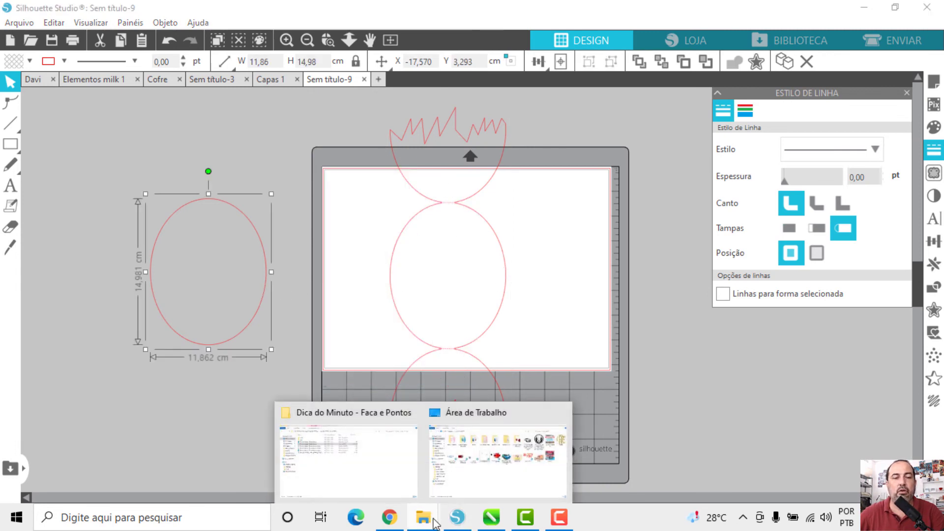
click(370, 464)
click(68, 98)
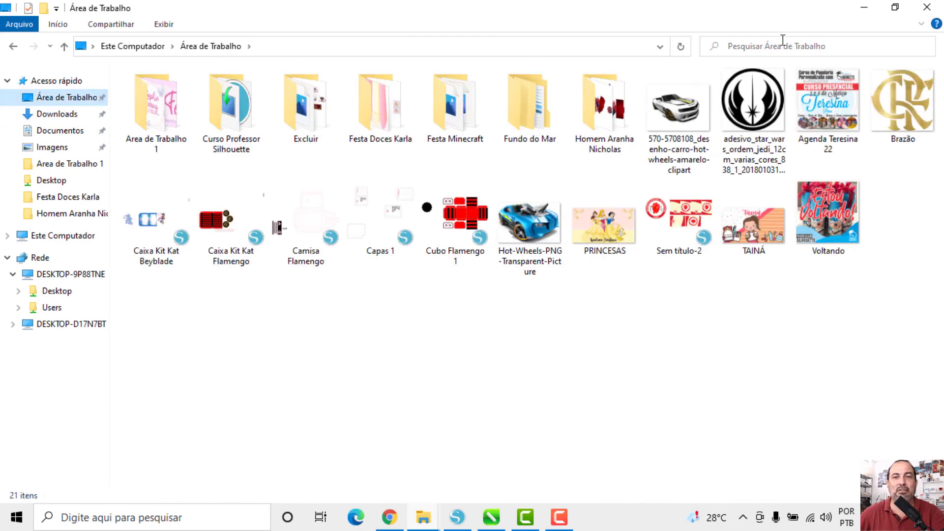
text(galinh)
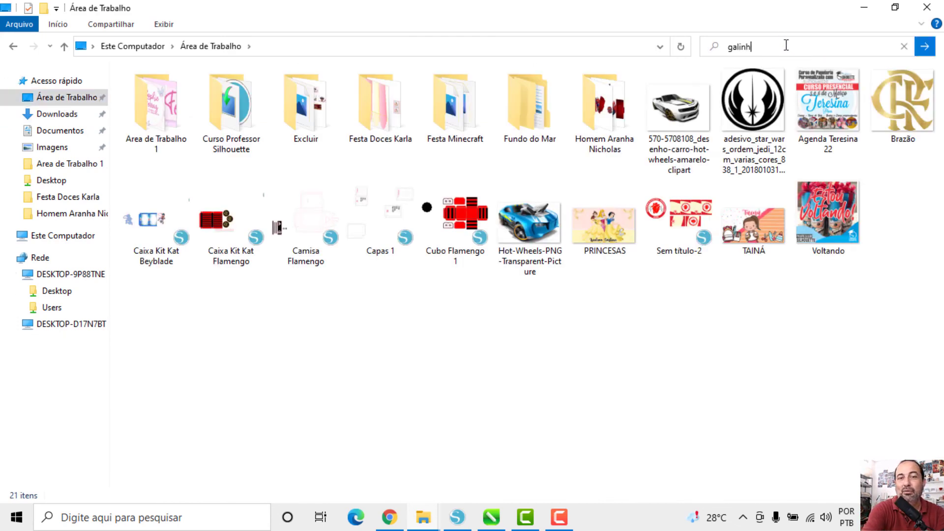
text(a pintadinho)
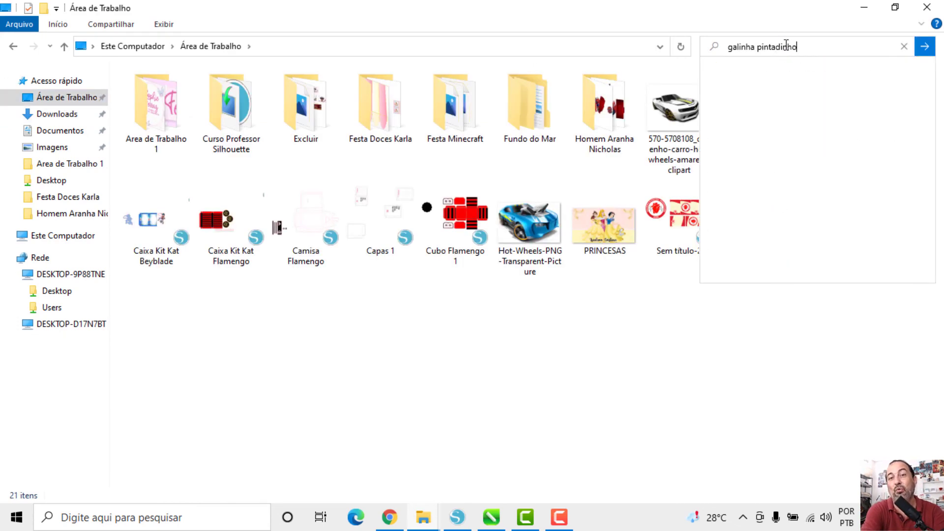
key(Return)
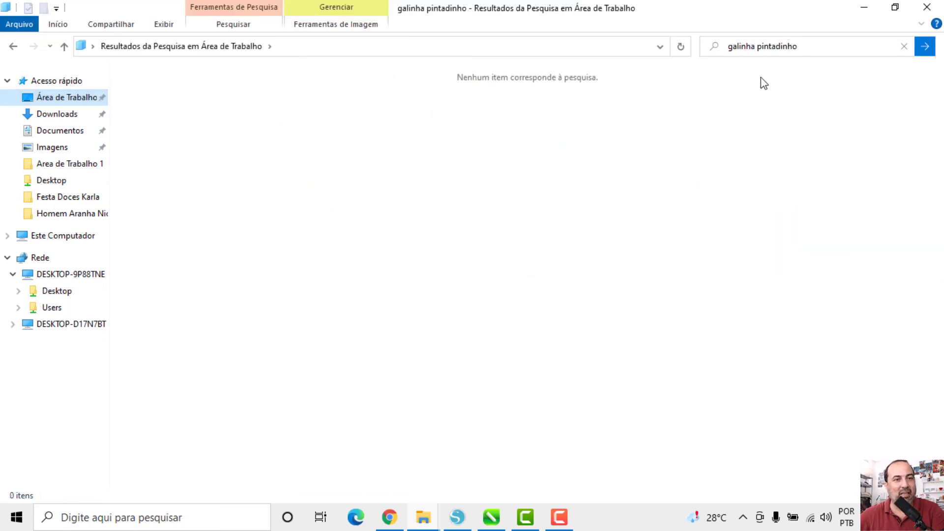
click(828, 46)
click(829, 50)
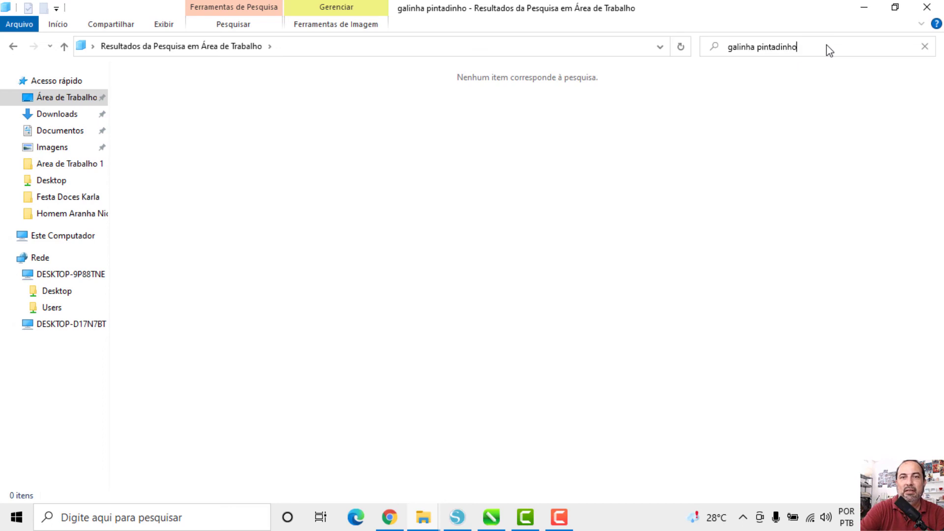
key(BackSpace)
text(a)
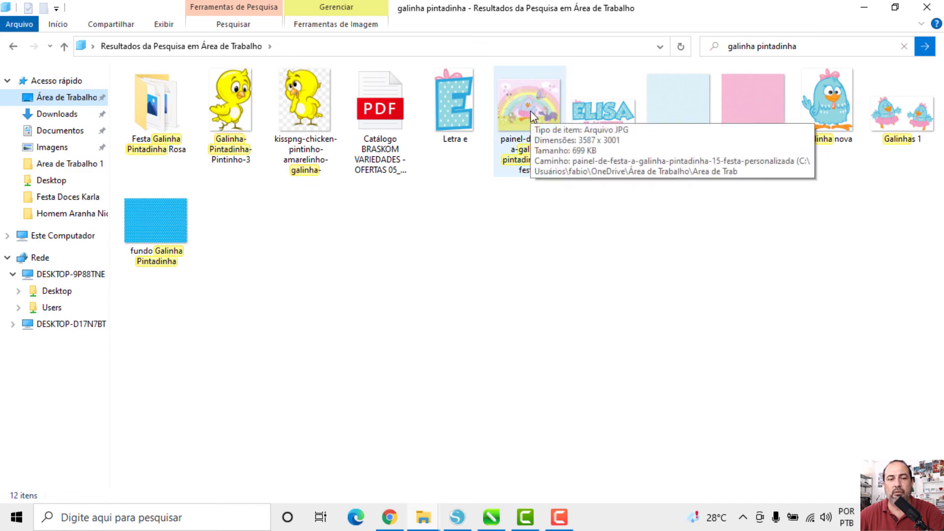
Fill the spare ellipse with the painel-de-festa-a-galinha-pintadinha picture and place it over the middle ellipse of the template.
drag(531, 116, 236, 312)
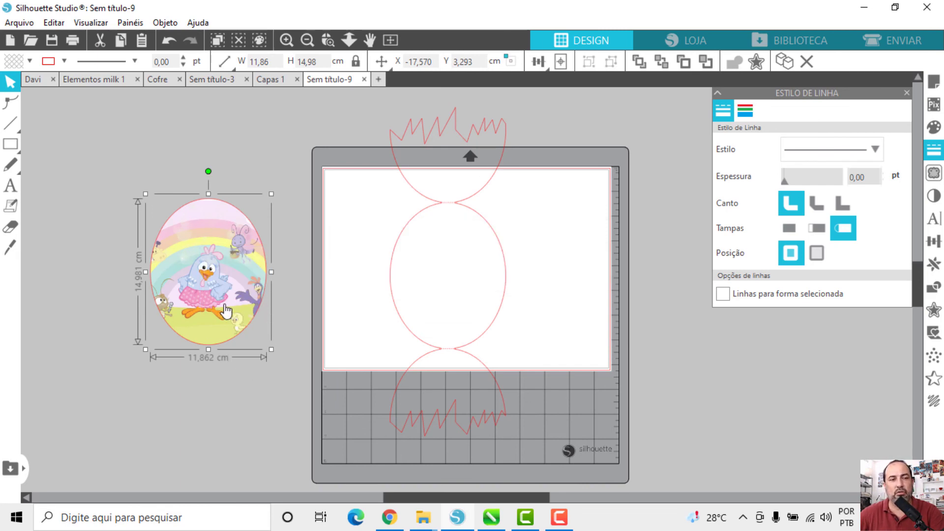
drag(228, 309, 401, 313)
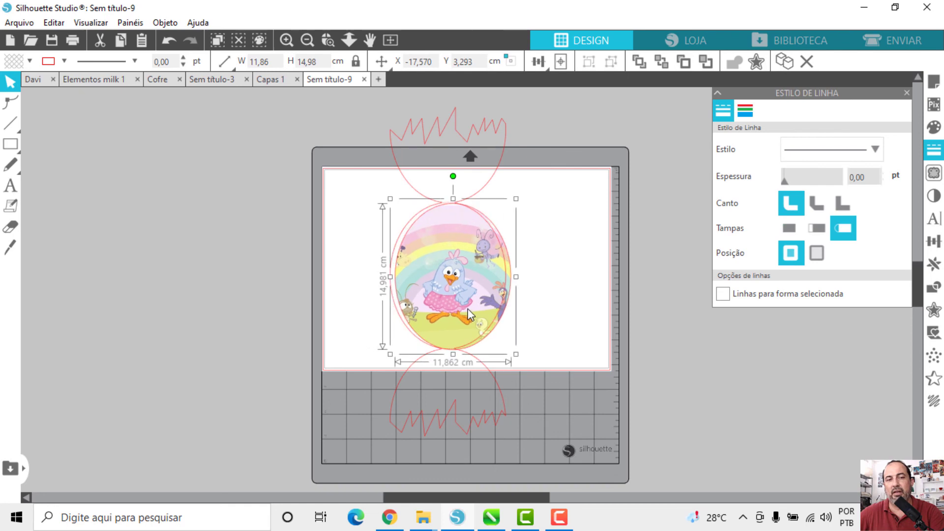
Scale down the template with its picture ellipse and rotate it 90 degrees to fit horizontally across the upper page.
drag(597, 447, 312, 92)
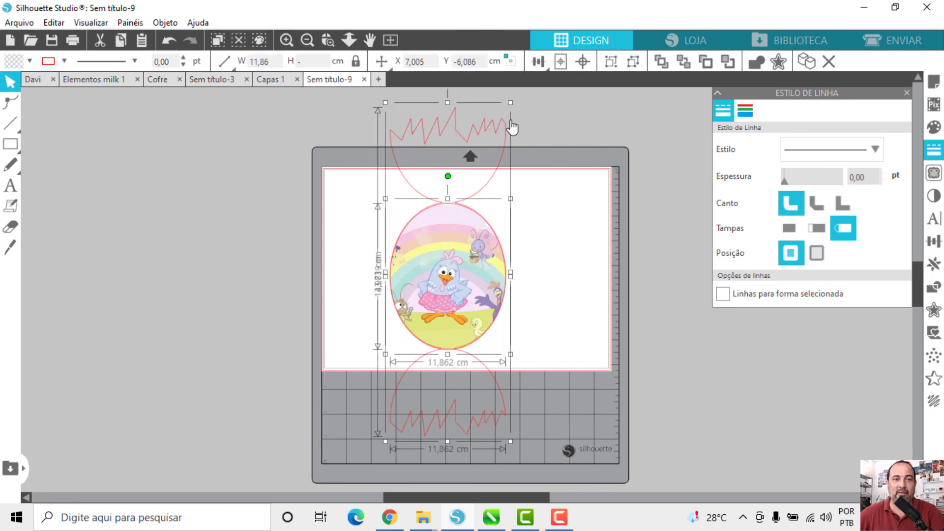
drag(510, 102, 485, 167)
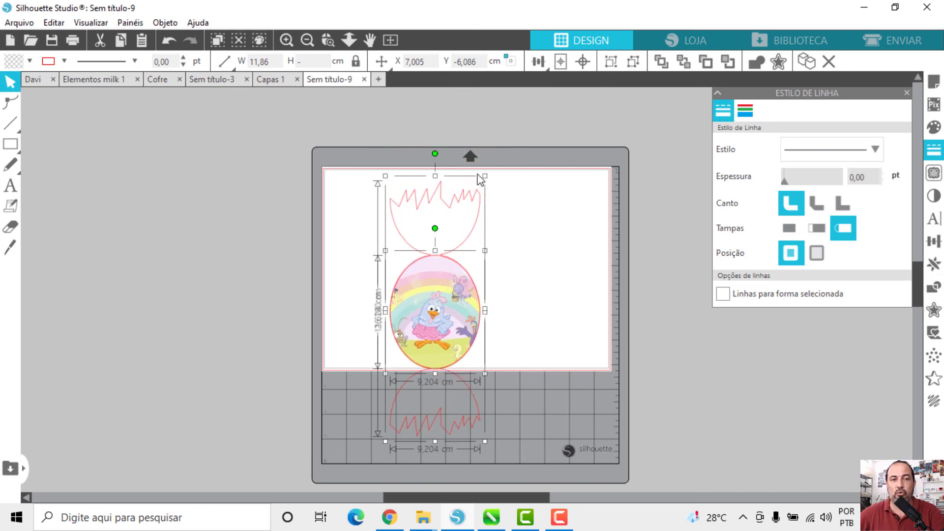
drag(433, 152, 569, 306)
drag(428, 305, 462, 217)
drag(342, 276, 326, 279)
Move the picture-filled ellipse off the template and place it directly below the middle ellipse.
click(484, 375)
drag(463, 253, 467, 364)
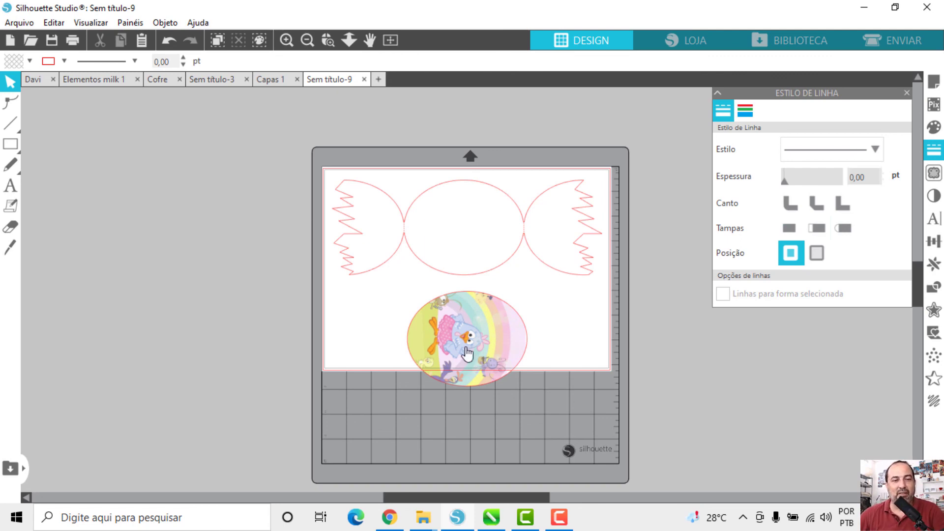
drag(492, 315, 488, 299)
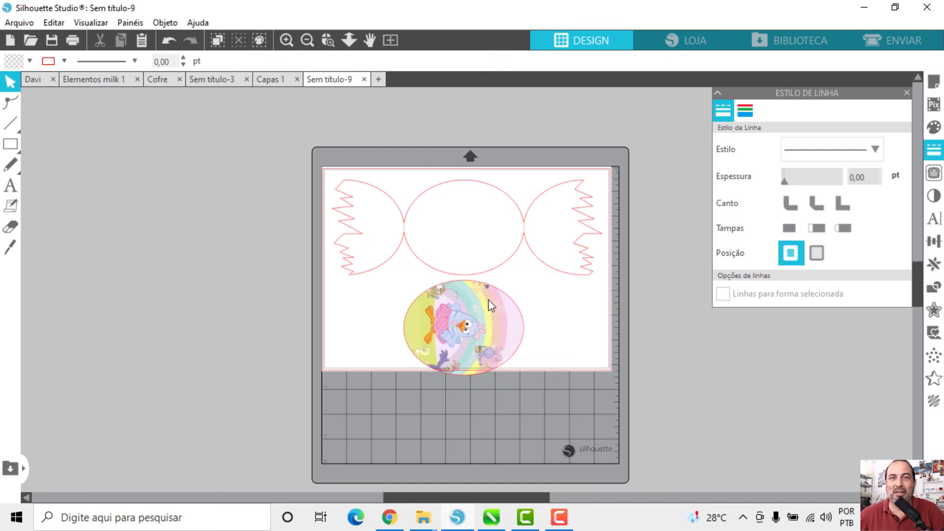